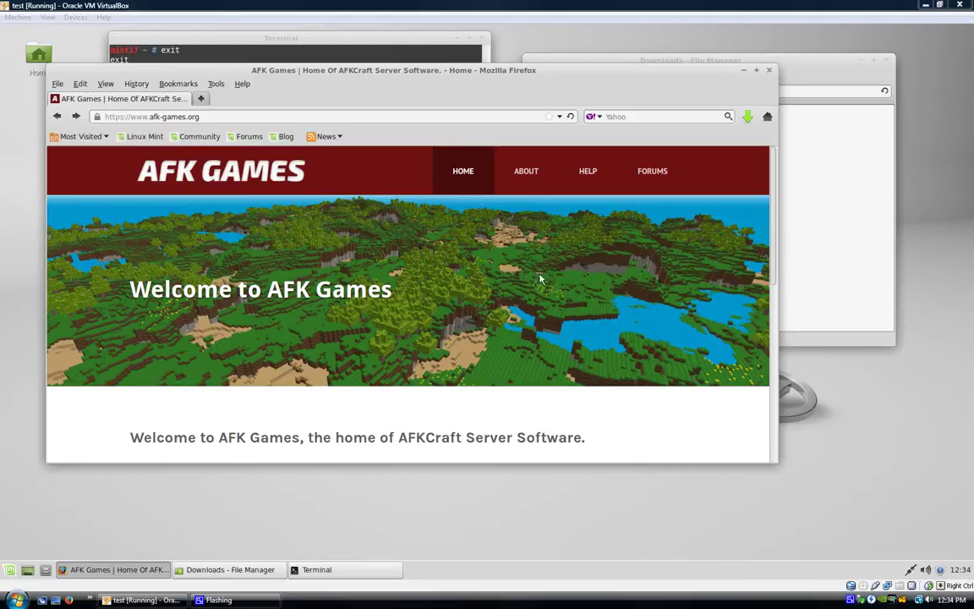
# - Open the About page of the AFK Games website and find the AFKCraft download links
pyautogui.click(336, 59)
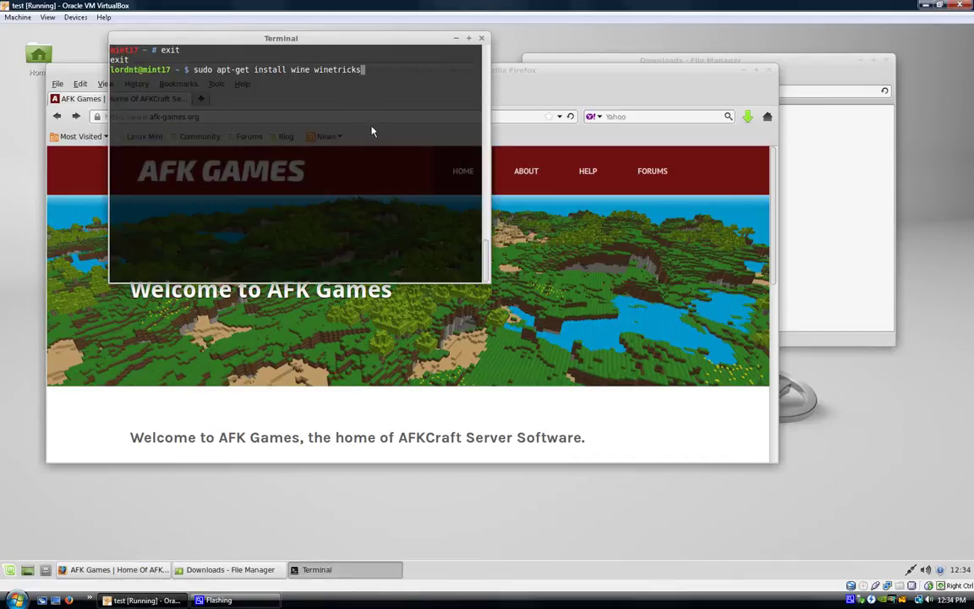
pyautogui.click(550, 221)
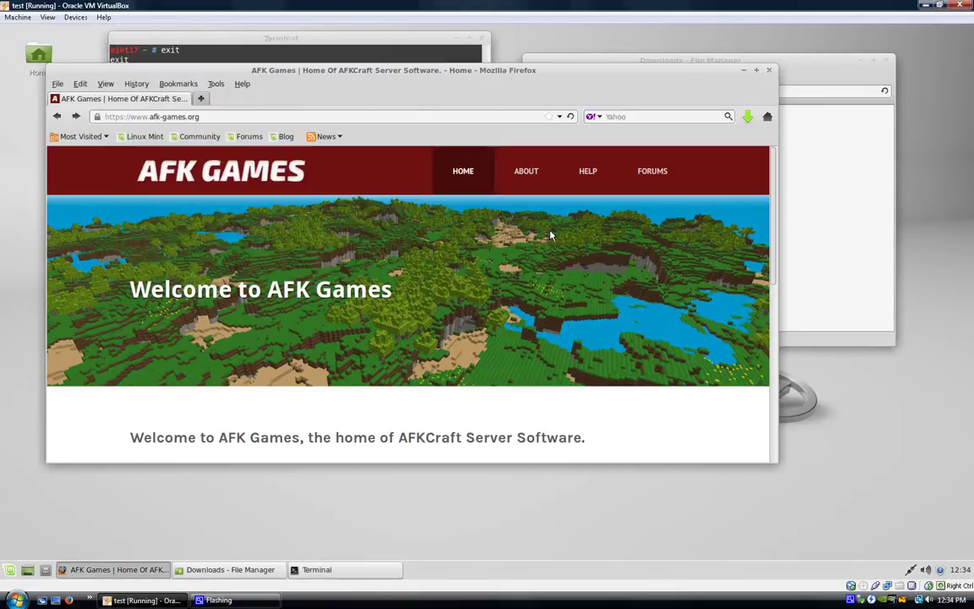
pyautogui.click(532, 187)
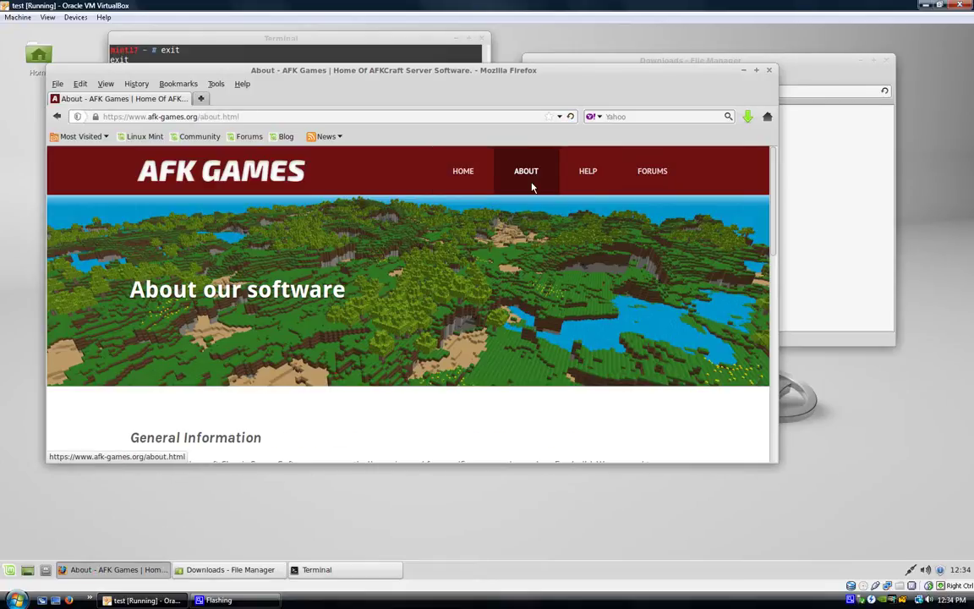
pyautogui.scroll(-5, 450, 244)
pyautogui.scroll(-4, 451, 244)
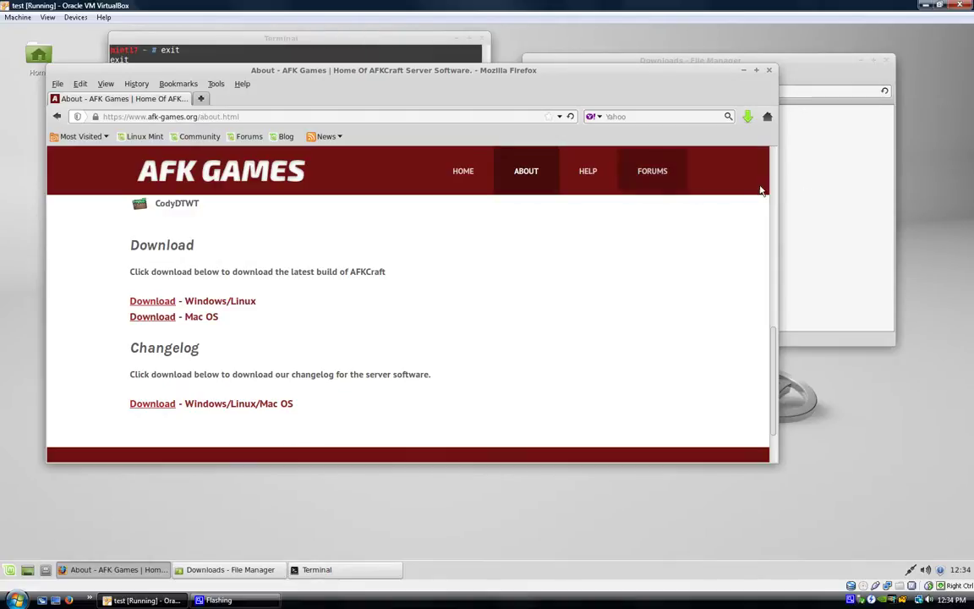
pyautogui.click(804, 195)
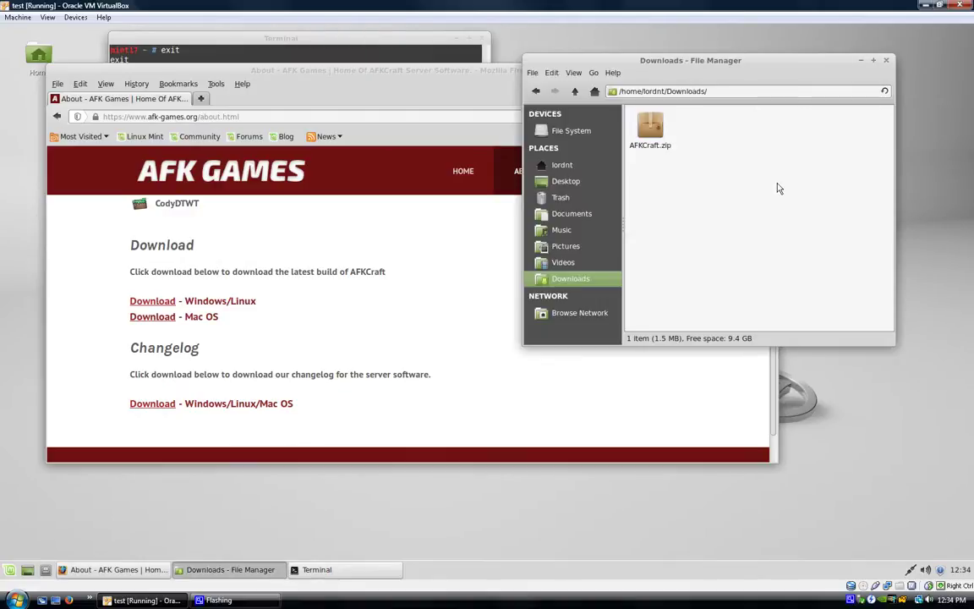
pyautogui.rightClick(655, 132)
pyautogui.click(719, 137)
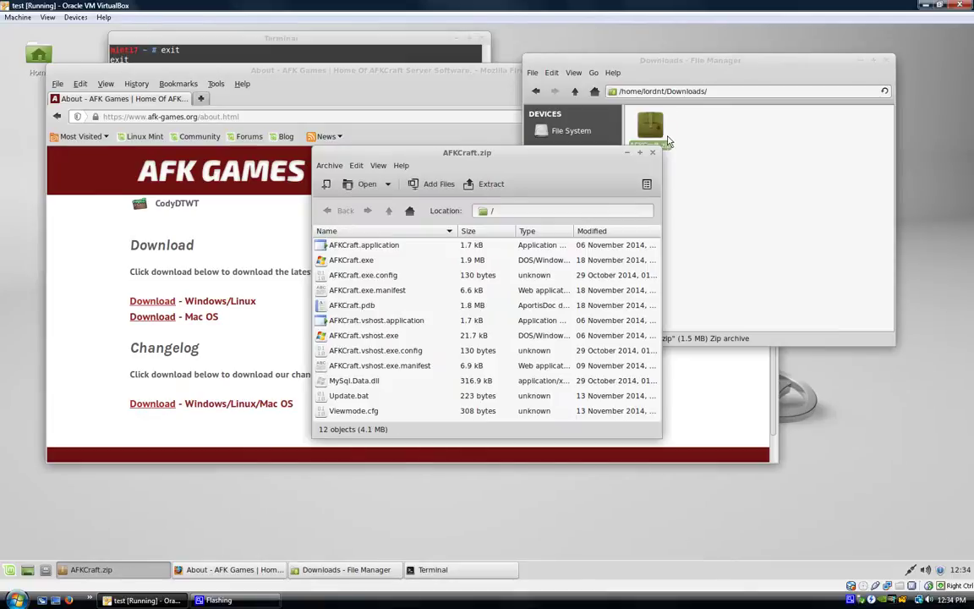
pyautogui.click(486, 184)
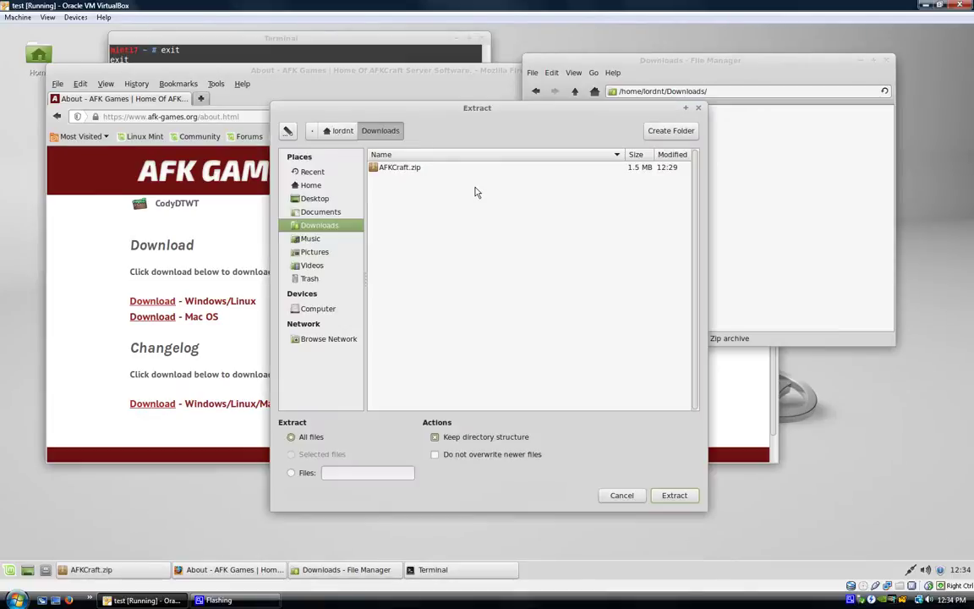
pyautogui.click(343, 132)
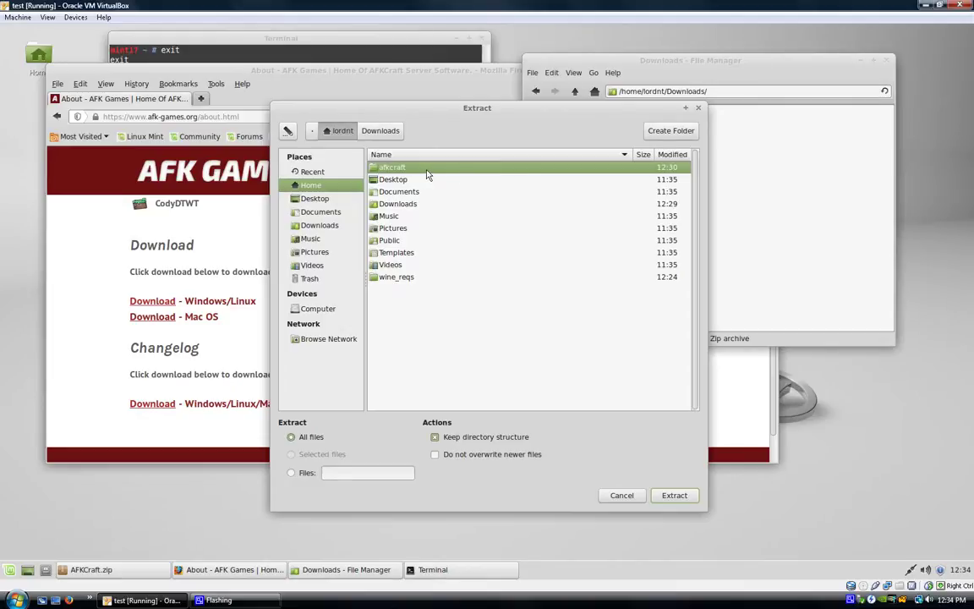
pyautogui.click(630, 498)
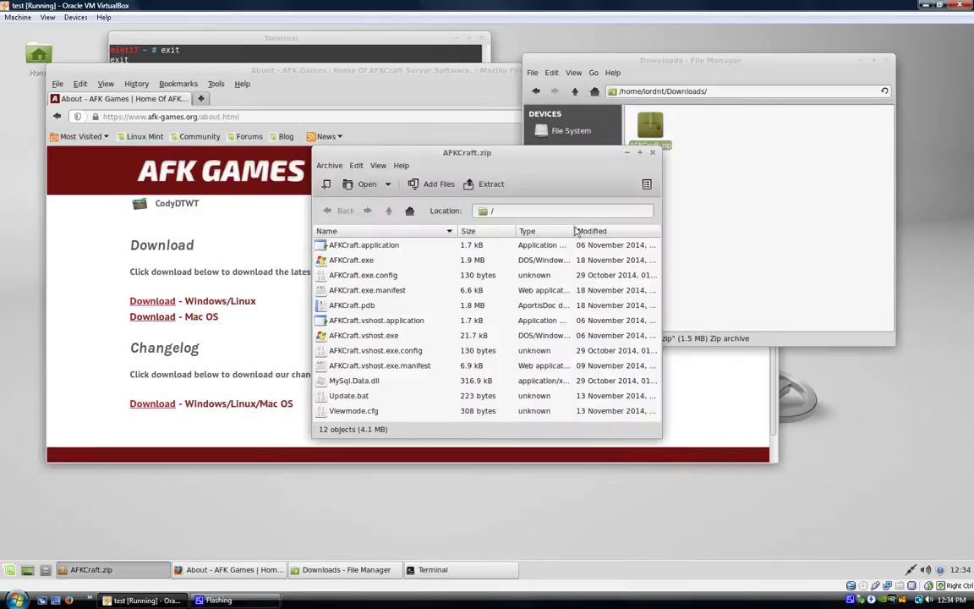
pyautogui.click(652, 153)
# - Switch to the Terminal and run the prepared command sudo apt-get install wine winetricks
pyautogui.click(313, 62)
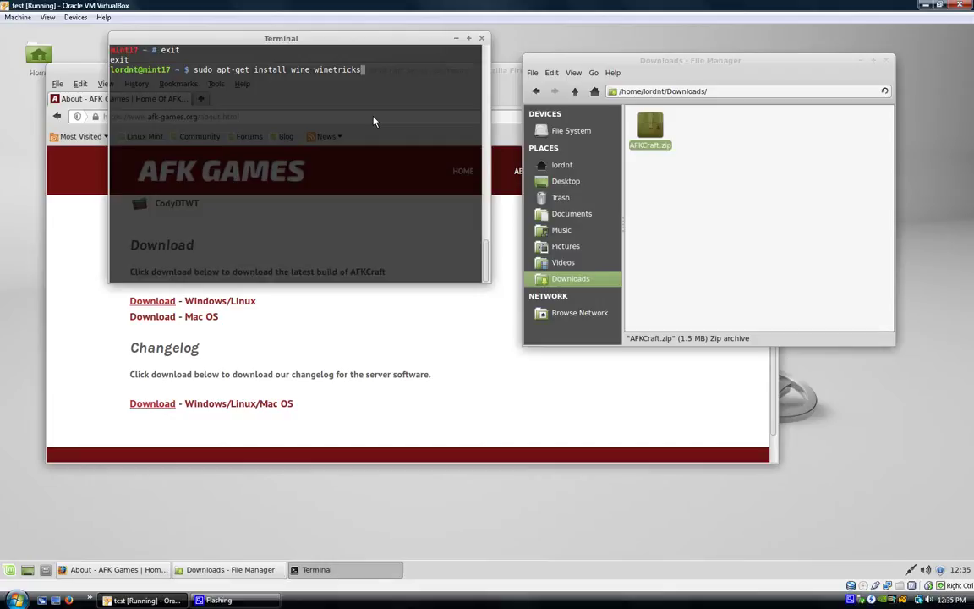
pyautogui.press('Return')
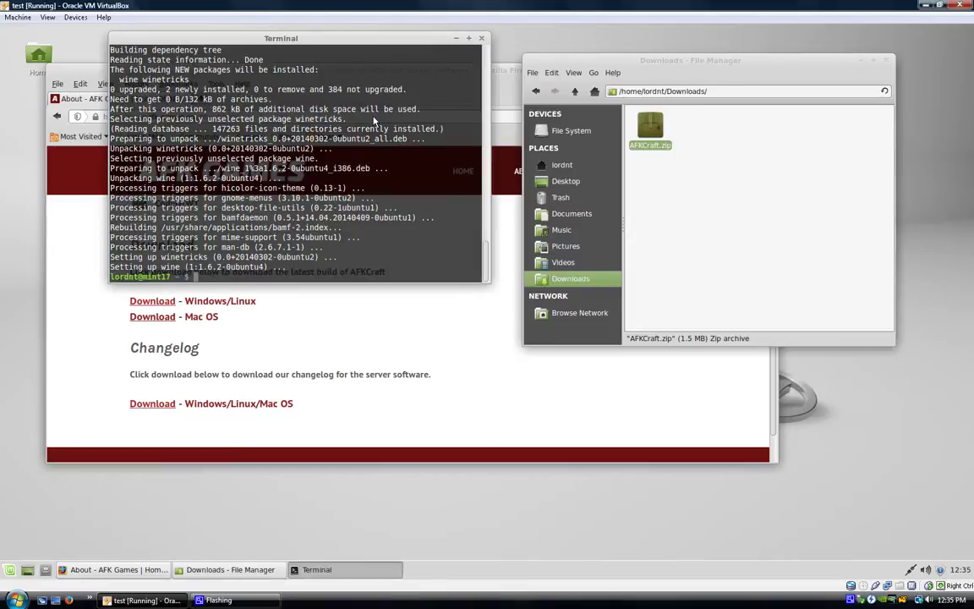
# - Run winecfg, declining the Wine Mono package and accepting the default Wine configuration
pyautogui.write('winecfg')
pyautogui.press('Return')
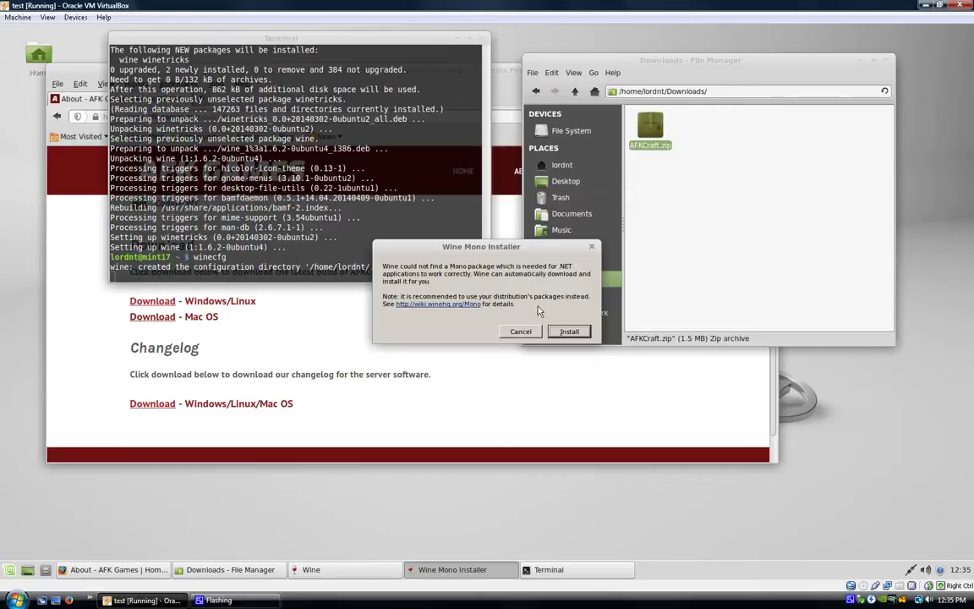
pyautogui.click(521, 332)
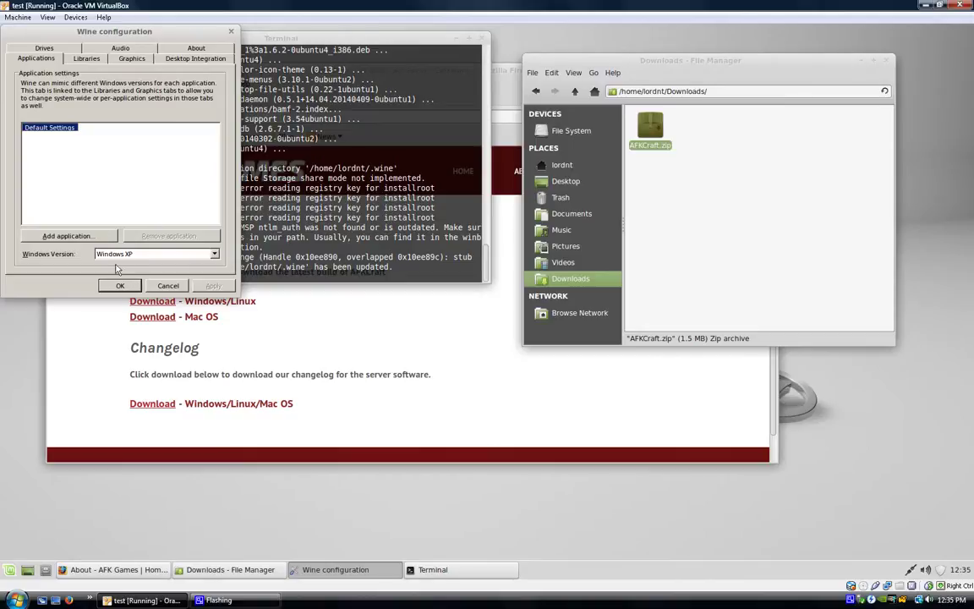
pyautogui.moveTo(71, 35); pyautogui.dragTo(113, 84)
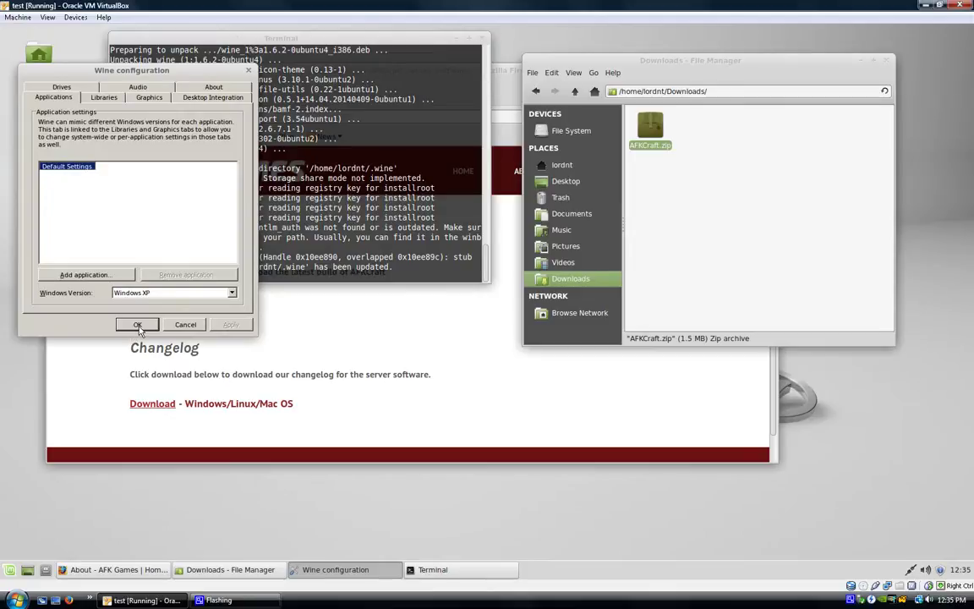
pyautogui.click(138, 327)
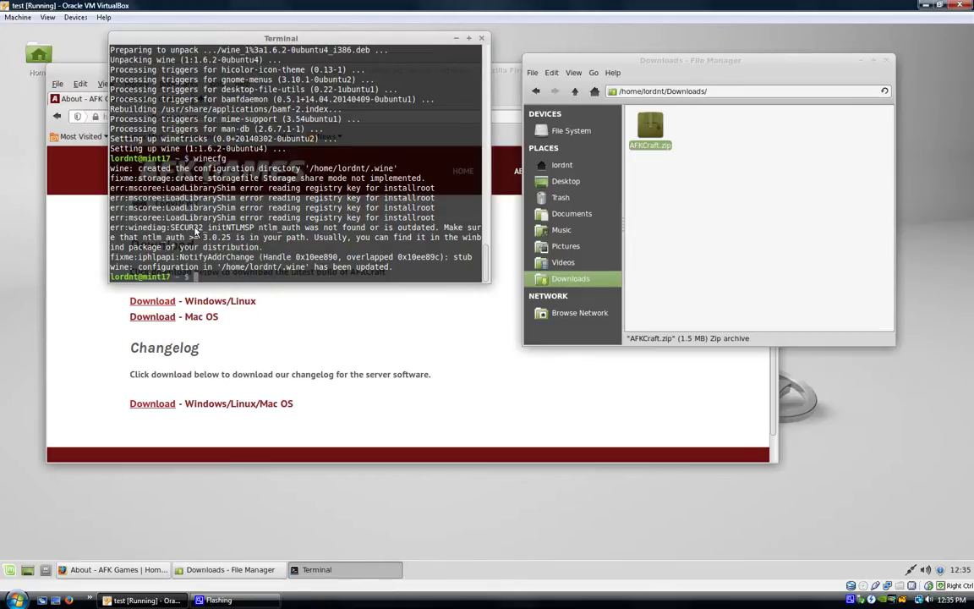
# - Try to install .NET Framework 3.5 with the command winetricks dontnet35
pyautogui.write('wine')
pyautogui.press('BackSpace')
pyautogui.press('BackSpace')
pyautogui.press('BackSpace')
pyautogui.press('BackSpace')
pyautogui.write('winetricks dontnet')
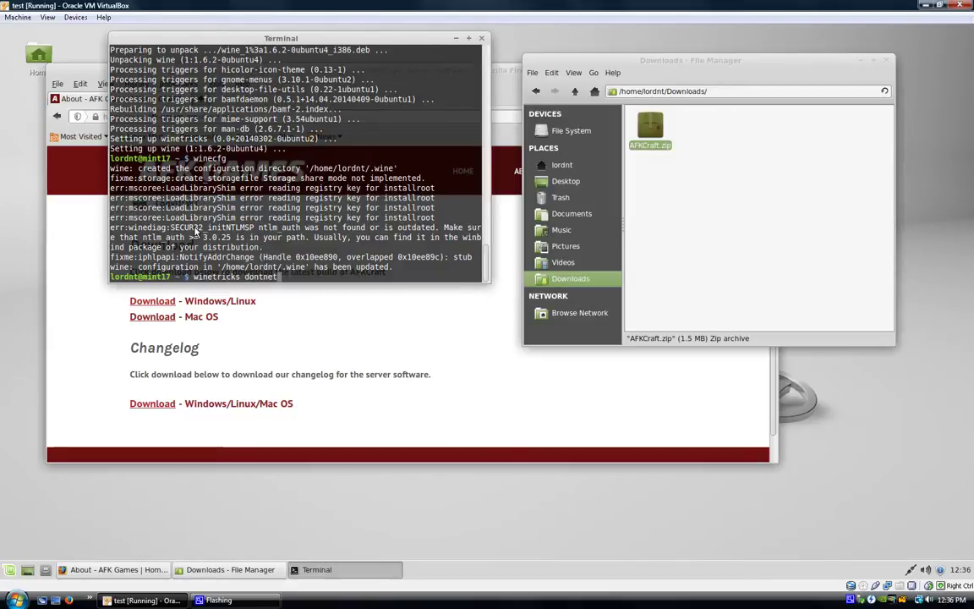
pyautogui.write('35')
pyautogui.press('Return')
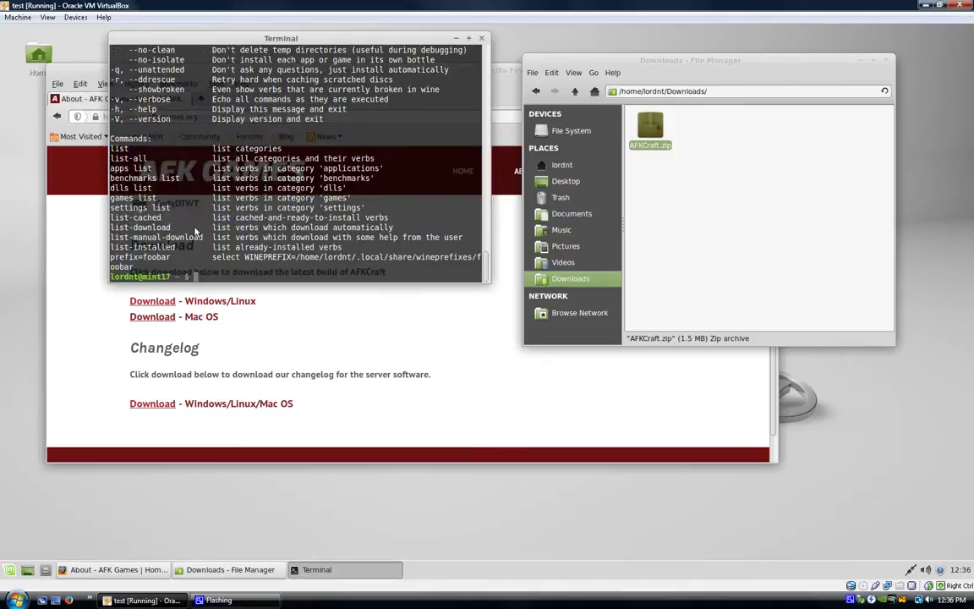
# - Correct the previous command to winetricks dotnet35 and run it
pyautogui.press('Up')
pyautogui.press('Left')
pyautogui.press('Left')
pyautogui.press('Left')
pyautogui.press('Left')
pyautogui.press('Left')
pyautogui.press('Left')
pyautogui.press('BackSpace')
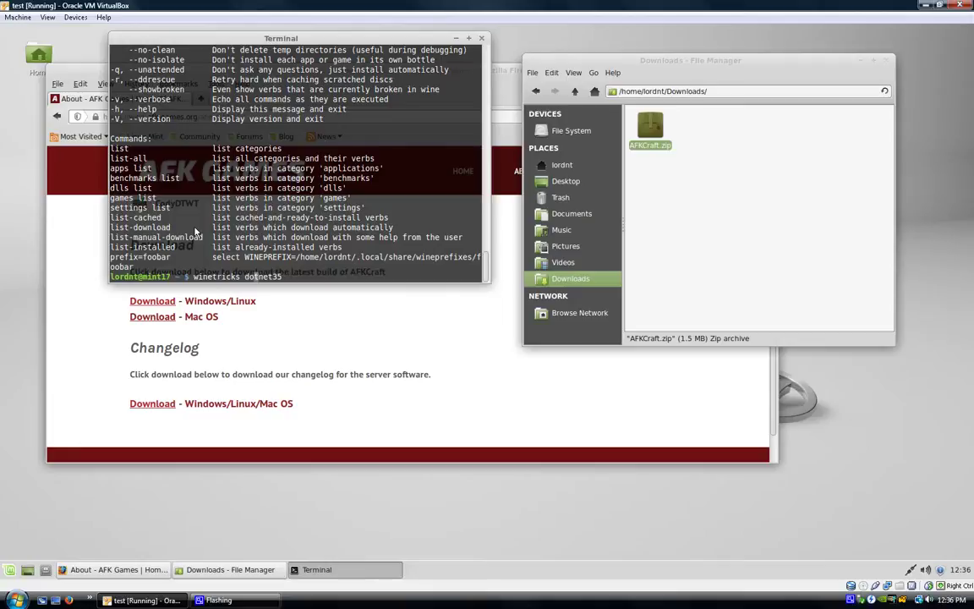
pyautogui.press('Return')
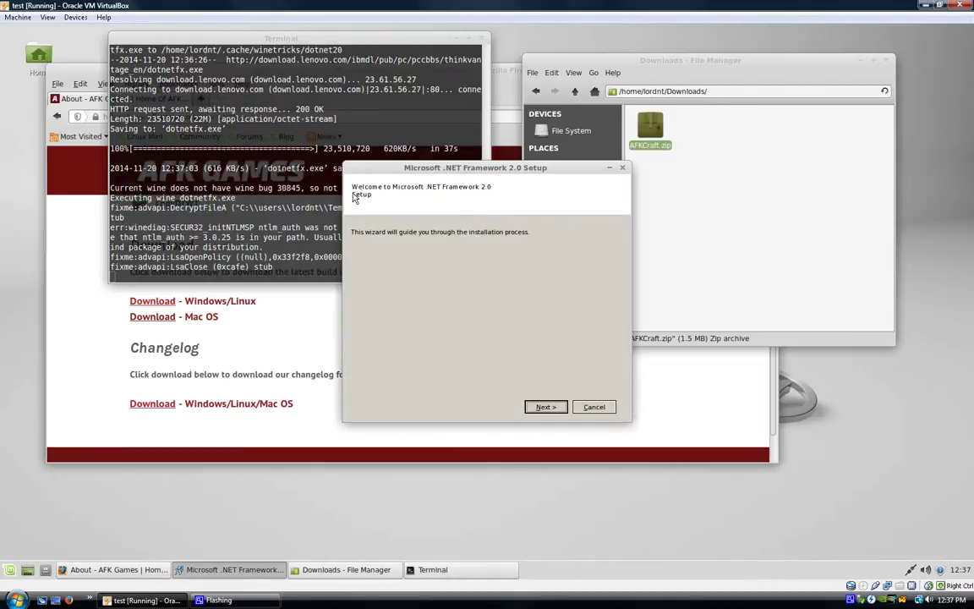
# - Accept the license agreement and complete the Microsoft .NET Framework 2.0 installation in the setup wizard
pyautogui.click(546, 407)
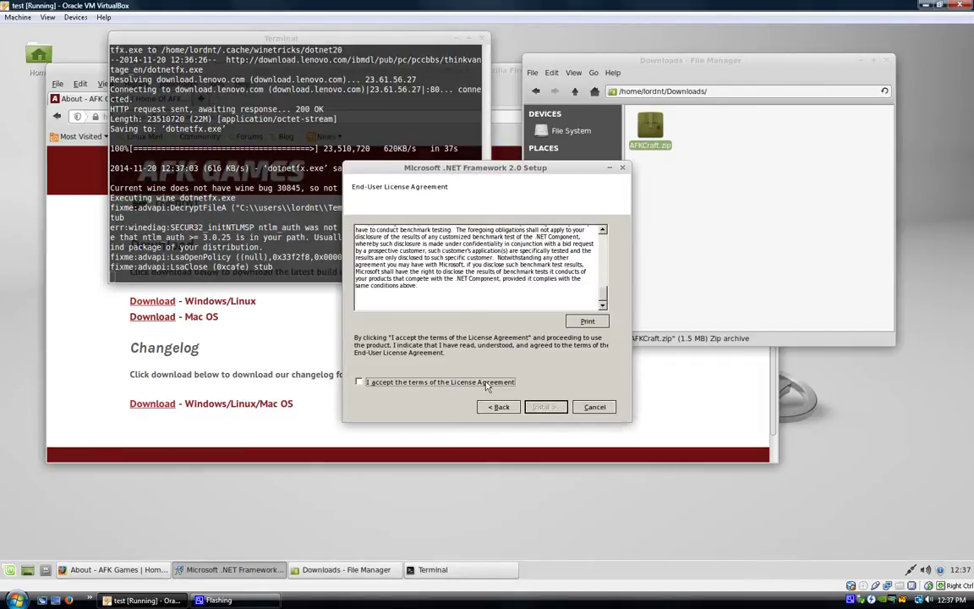
pyautogui.click(490, 384)
pyautogui.click(546, 408)
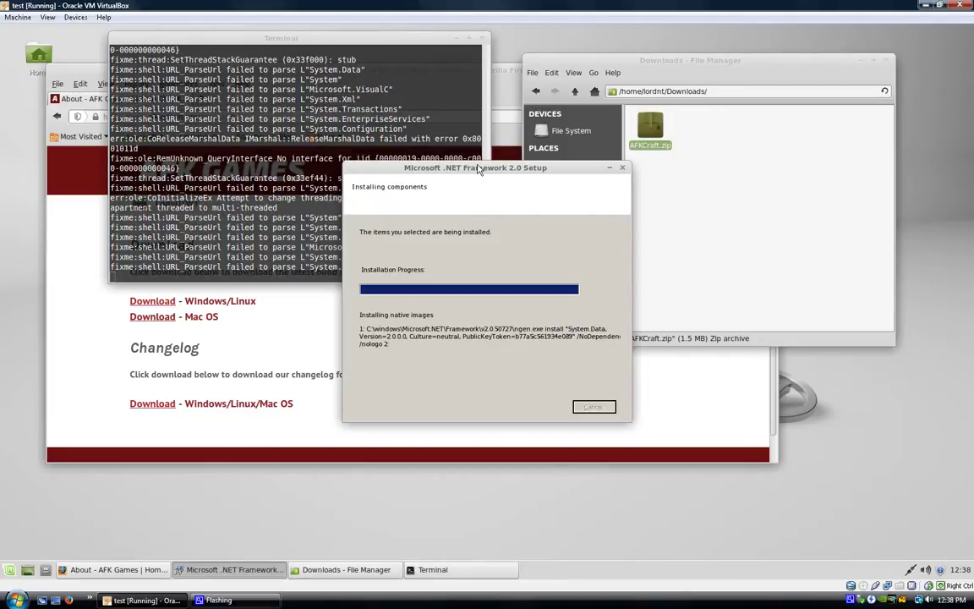
pyautogui.moveTo(423, 168); pyautogui.dragTo(595, 157)
pyautogui.doubleClick(368, 39)
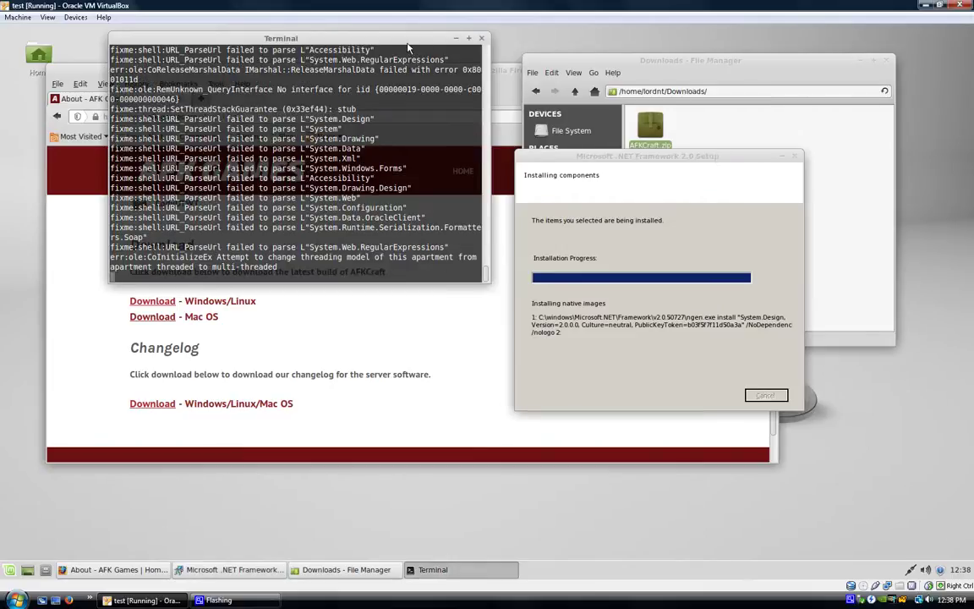
pyautogui.doubleClick(275, 32)
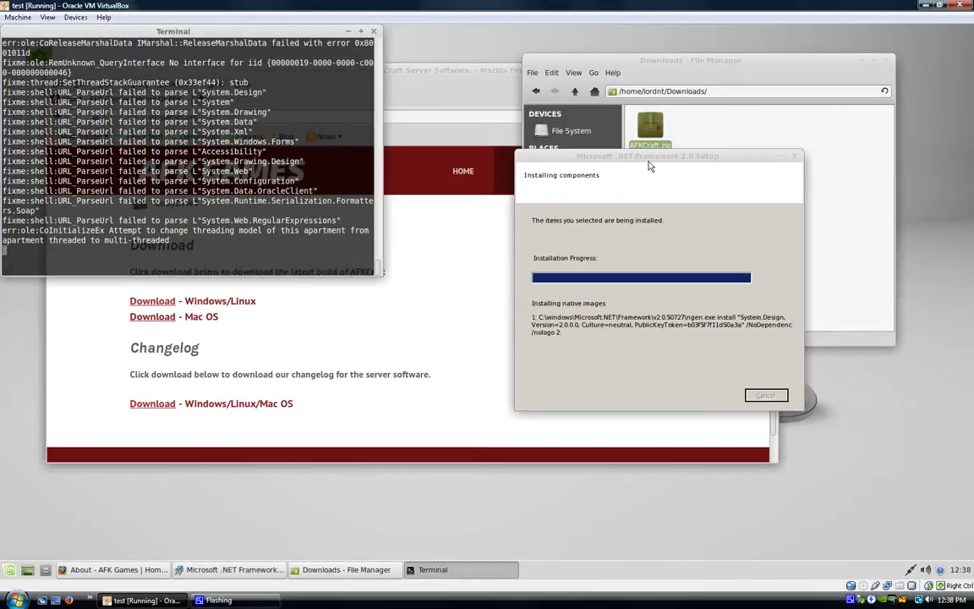
pyautogui.moveTo(648, 162); pyautogui.dragTo(522, 182)
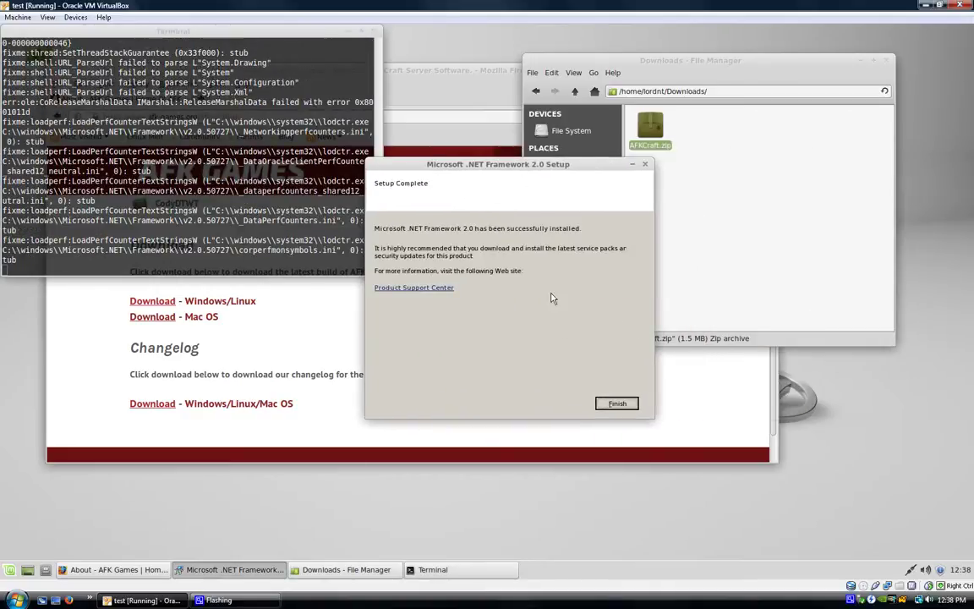
pyautogui.click(617, 404)
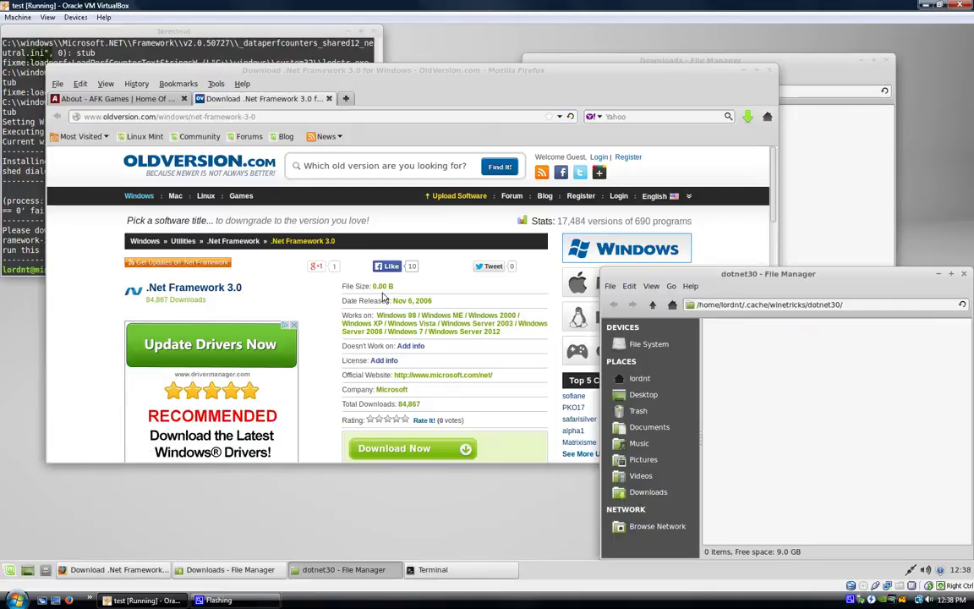
pyautogui.click(388, 303)
pyautogui.scroll(-3, 388, 302)
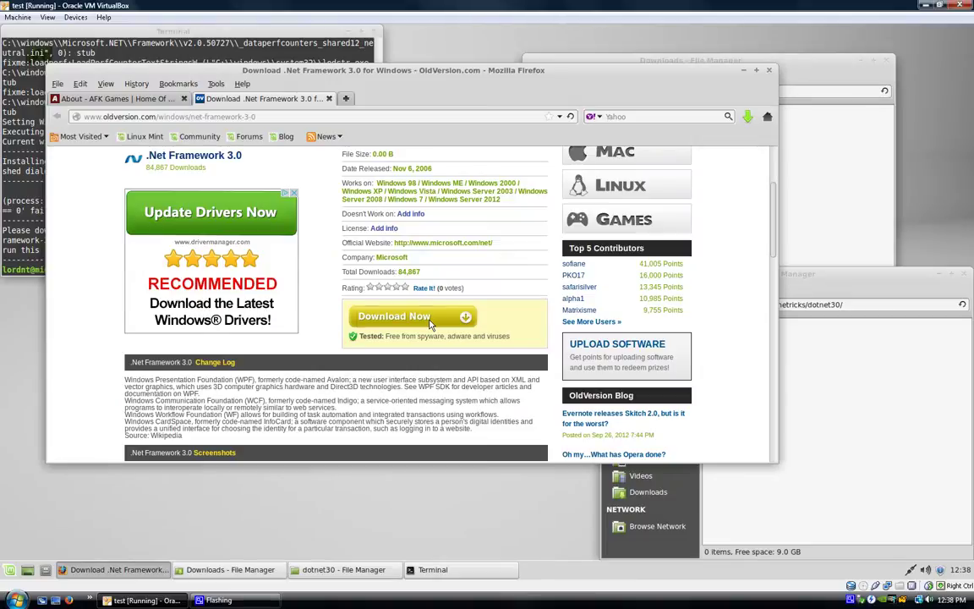
pyautogui.click(427, 320)
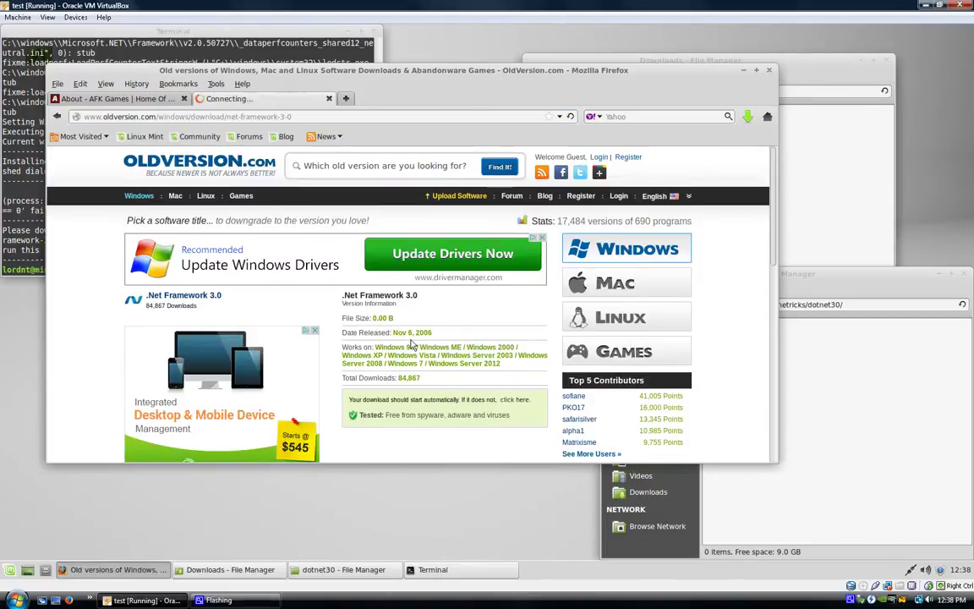
pyautogui.scroll(-2, 456, 330)
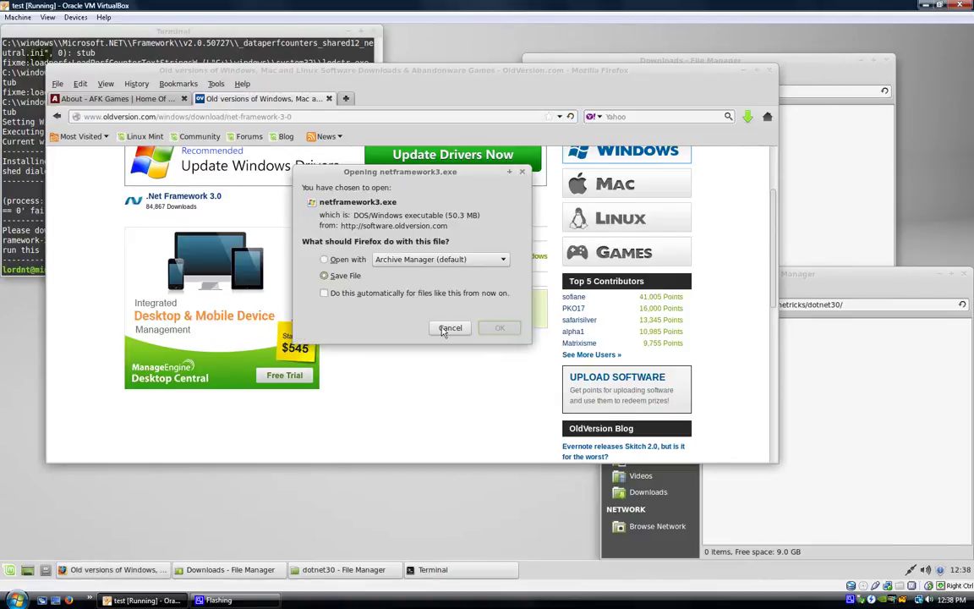
pyautogui.click(450, 329)
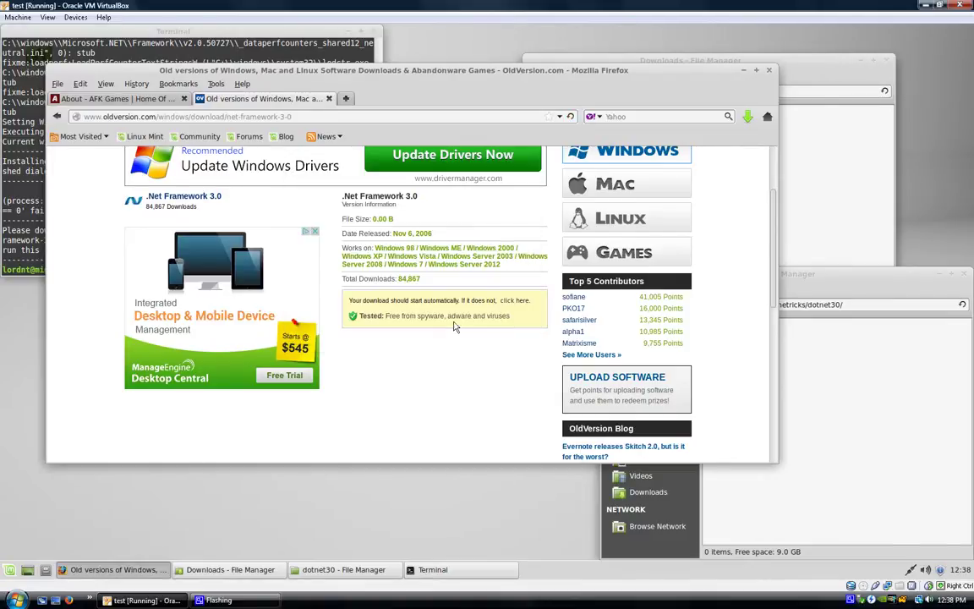
# - Switch to the Downloads file manager window and open the wine_reqs folder in the home directory
pyautogui.click(806, 207)
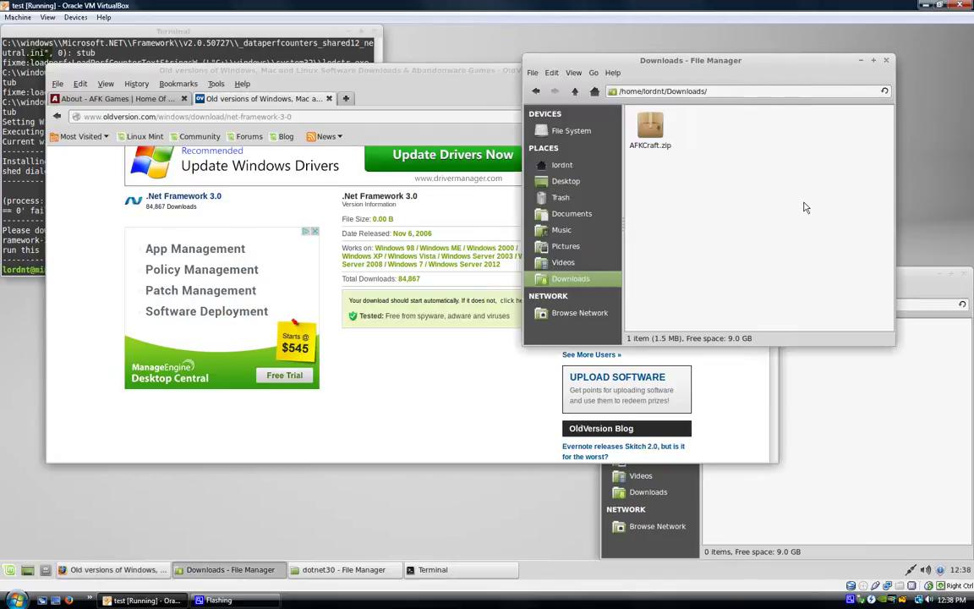
pyautogui.click(576, 92)
pyautogui.scroll(-5, 650, 247)
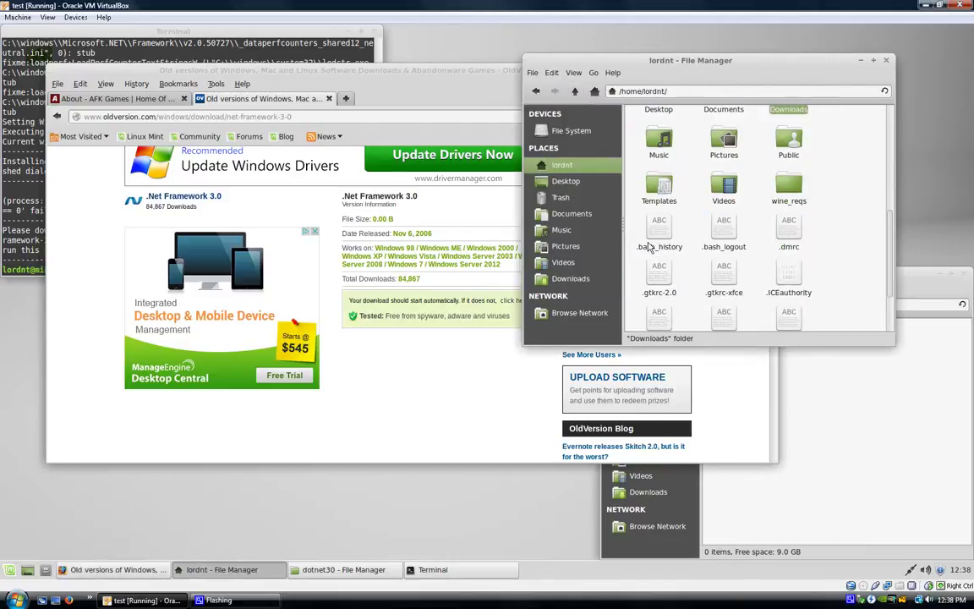
pyautogui.scroll(-2, 650, 246)
pyautogui.scroll(4, 650, 246)
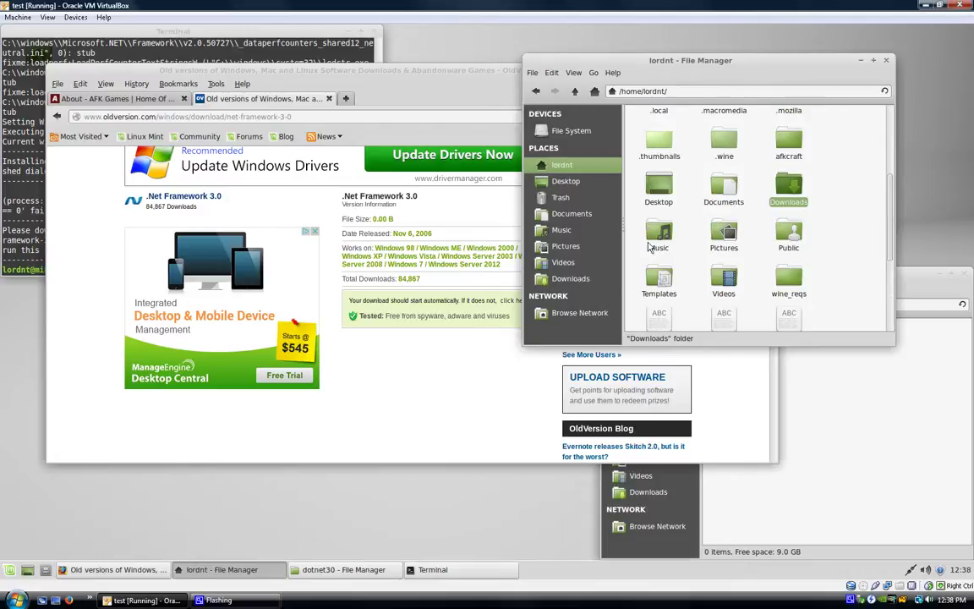
pyautogui.scroll(4, 650, 247)
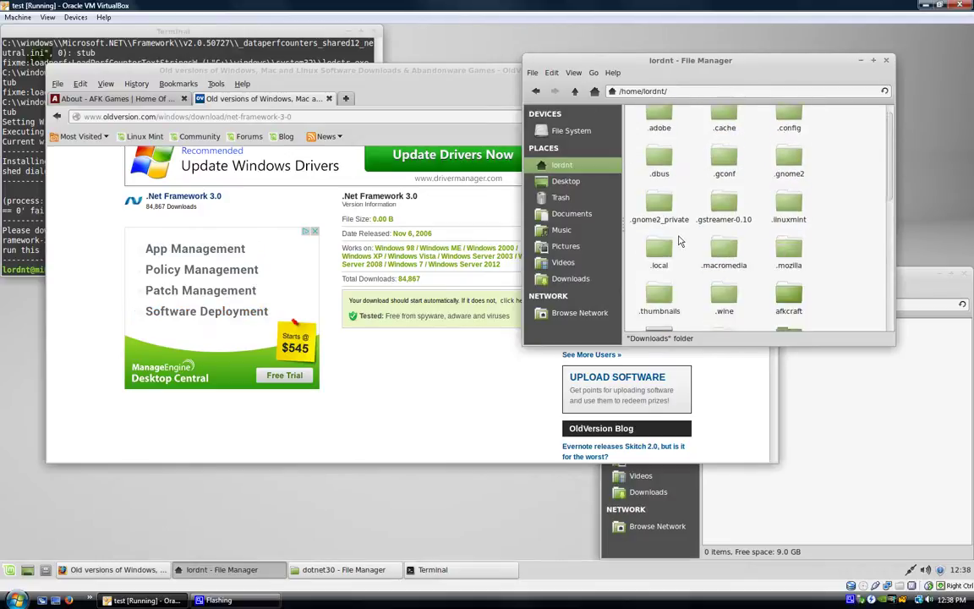
pyautogui.scroll(-3, 678, 243)
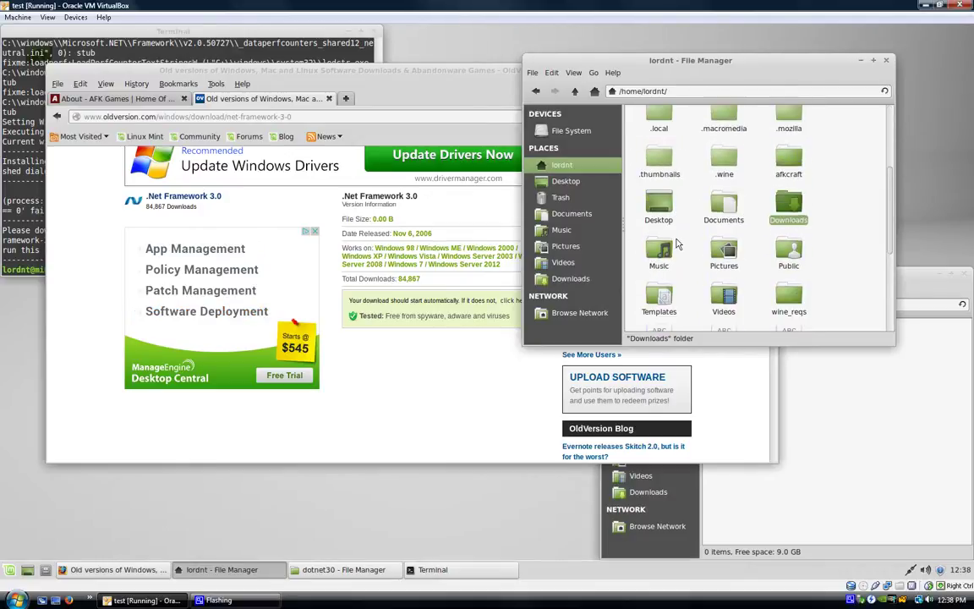
pyautogui.scroll(-1, 678, 245)
pyautogui.doubleClick(788, 254)
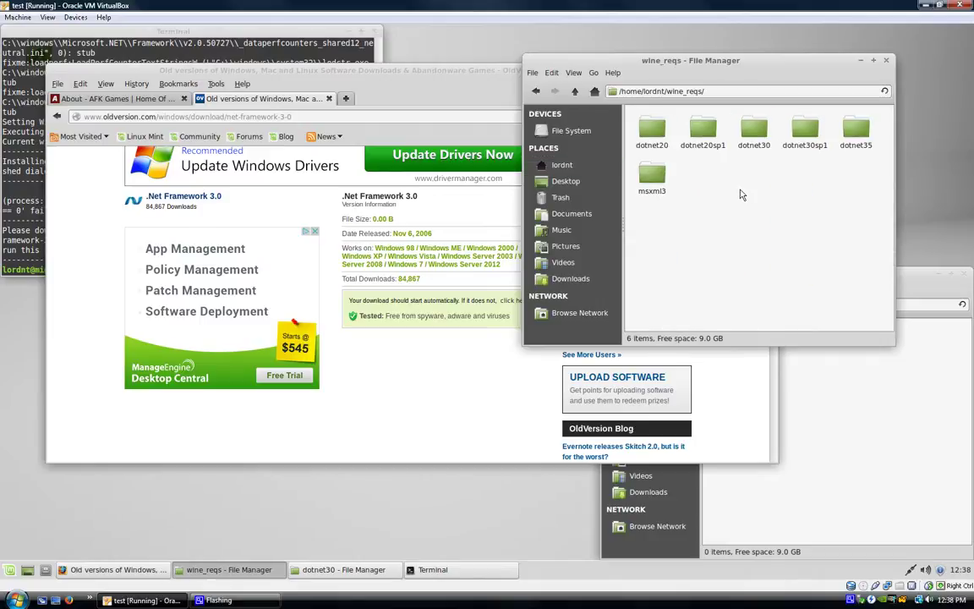
# - Move netframework3.exe from the wine_reqs/dotnet30 folder into the .cache/winetricks/dotnet30 folder, then close the cache folder's window
pyautogui.doubleClick(755, 134)
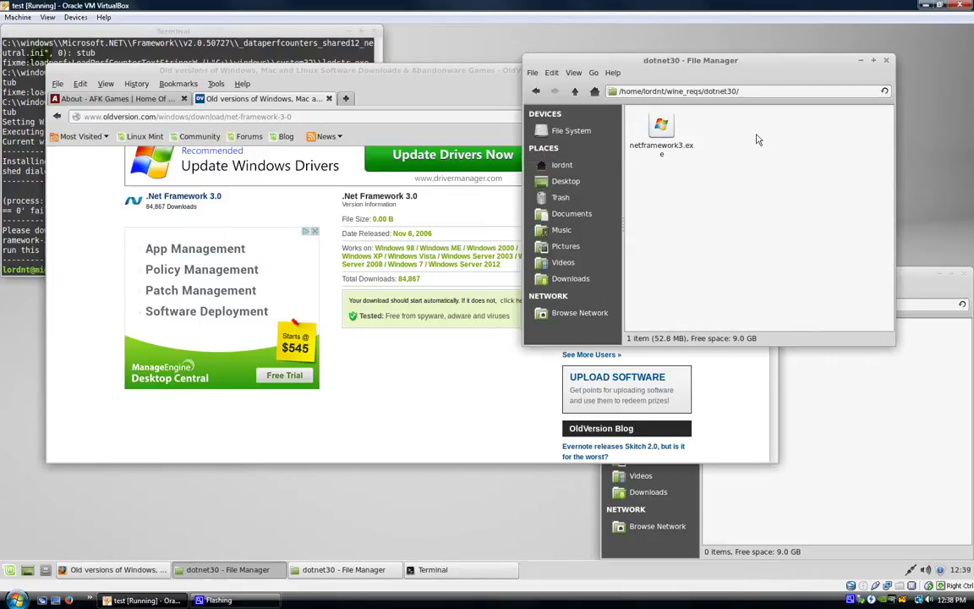
pyautogui.click(662, 129)
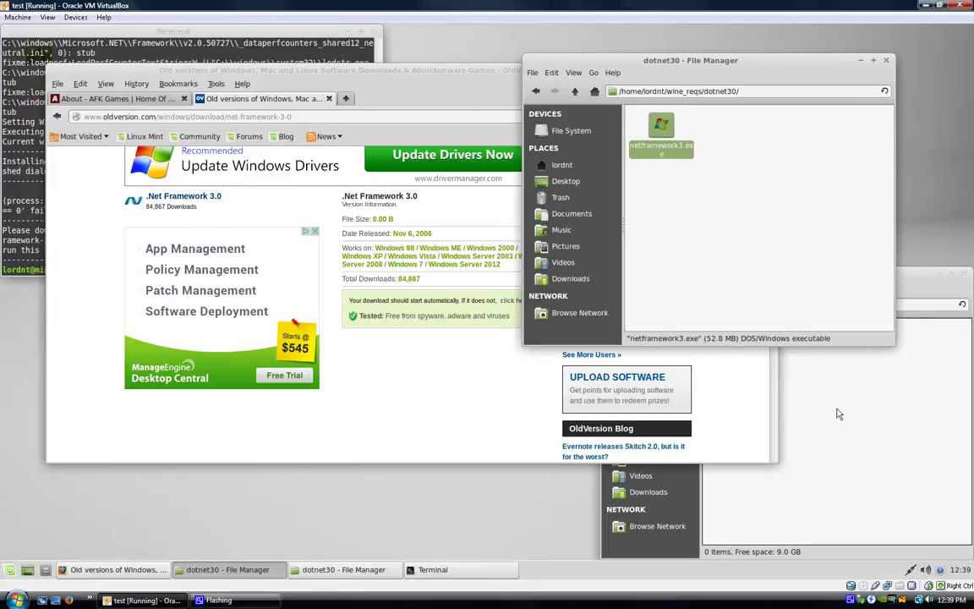
pyautogui.moveTo(837, 413); pyautogui.dragTo(837, 474)
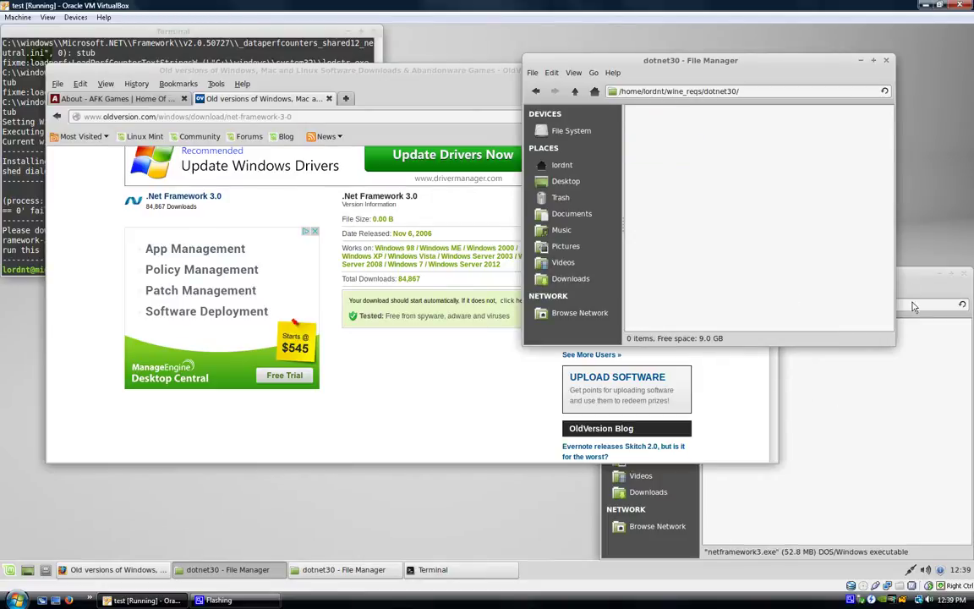
pyautogui.click(820, 275)
pyautogui.moveTo(884, 282); pyautogui.dragTo(688, 176)
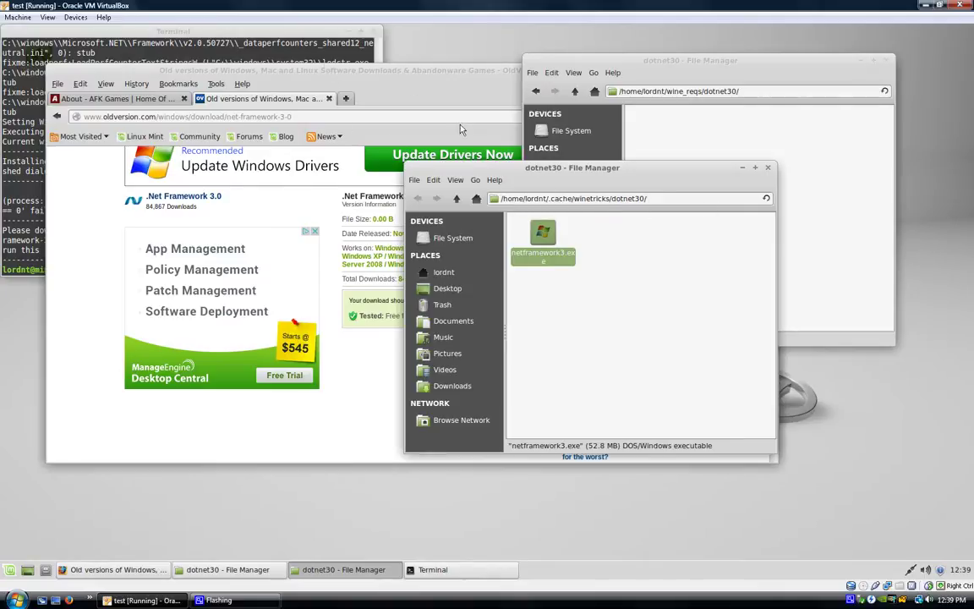
pyautogui.click(768, 170)
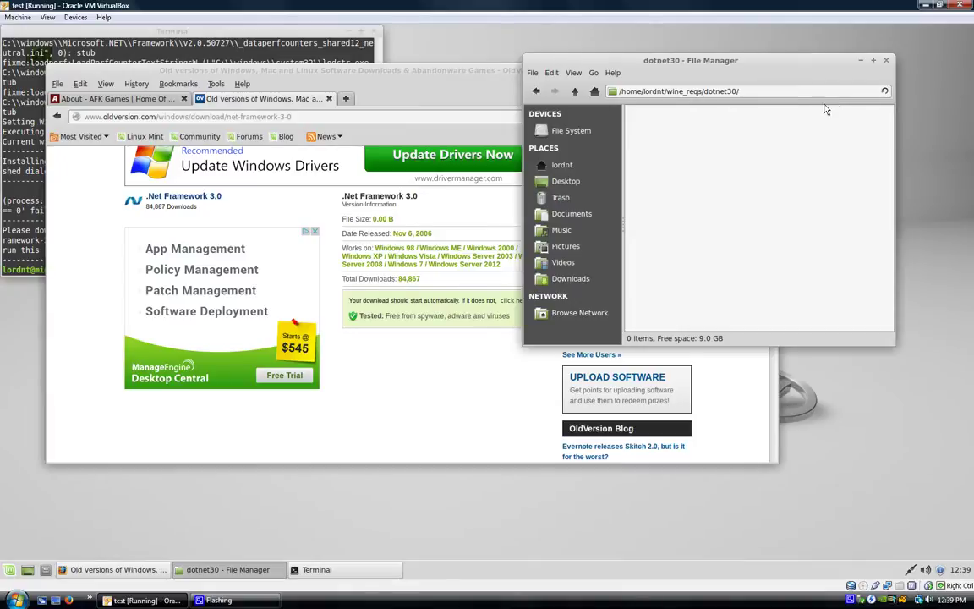
# - Minimize the browser and file manager windows and run winetricks dotnet35 again in the terminal
pyautogui.click(495, 75)
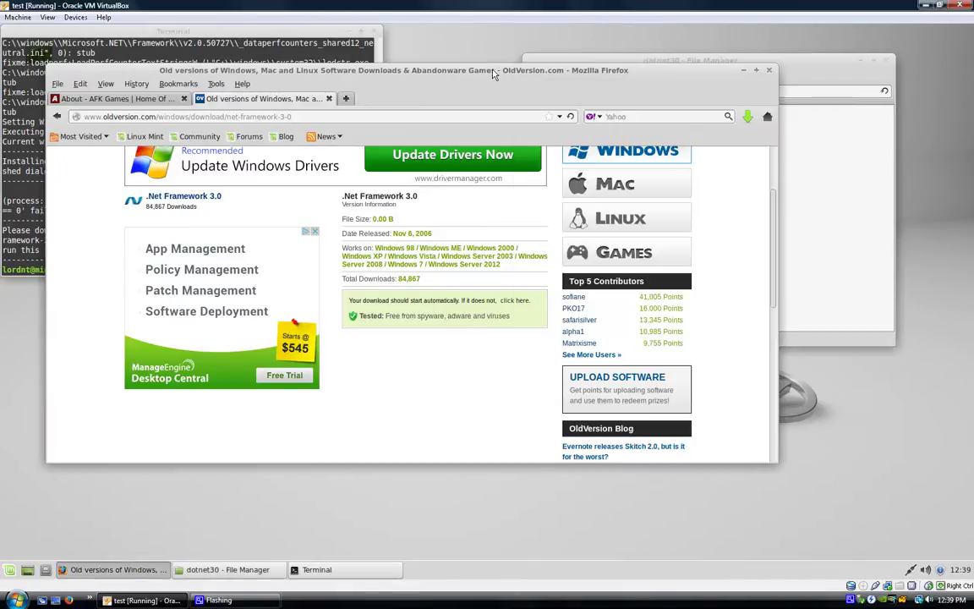
pyautogui.click(744, 69)
pyautogui.click(861, 61)
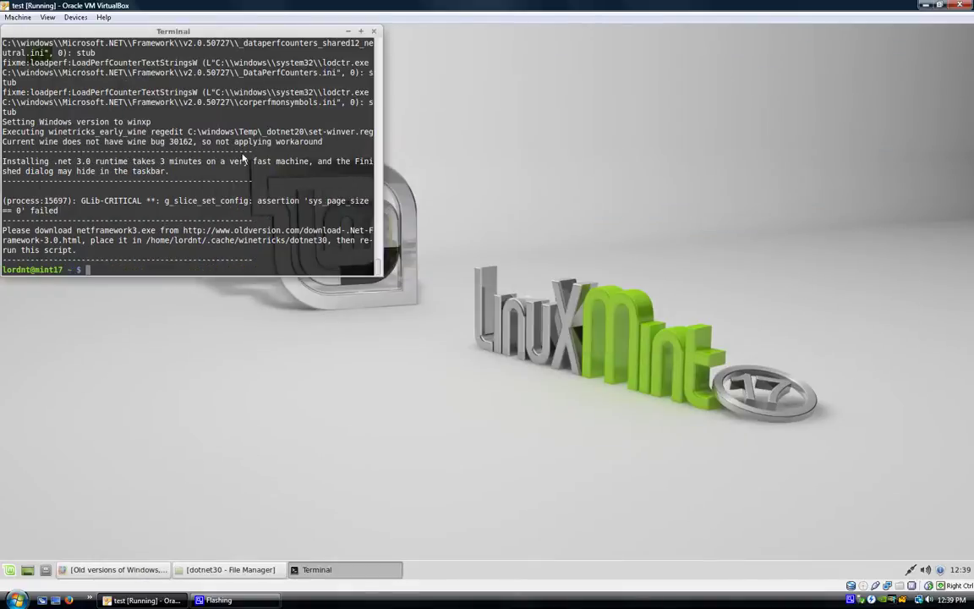
pyautogui.write('winetricks dotnet35')
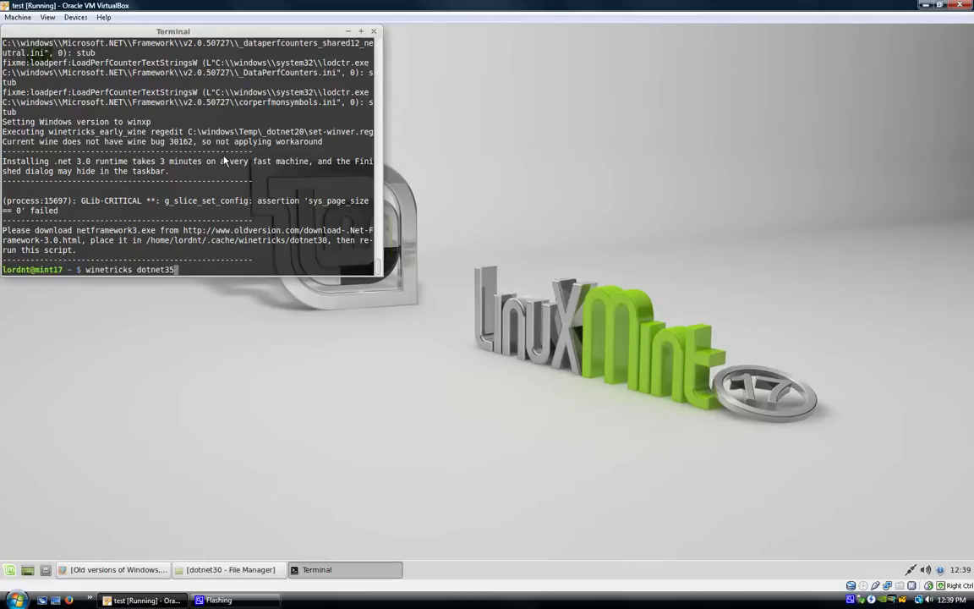
pyautogui.press('Return')
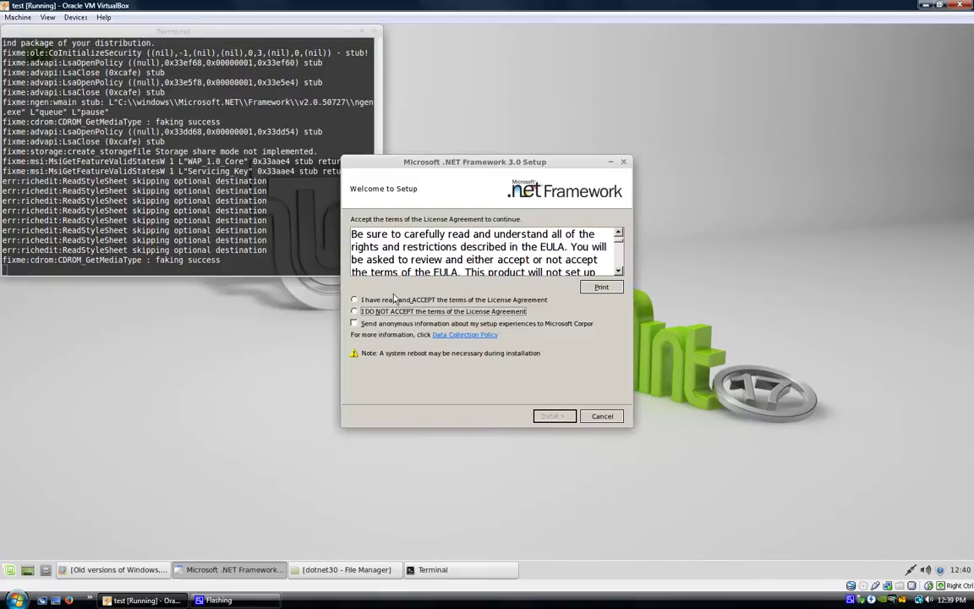
# - Accept the license agreement, install Microsoft .NET Framework 3.0 with its progress details shown, and exit the completed setup
pyautogui.click(394, 299)
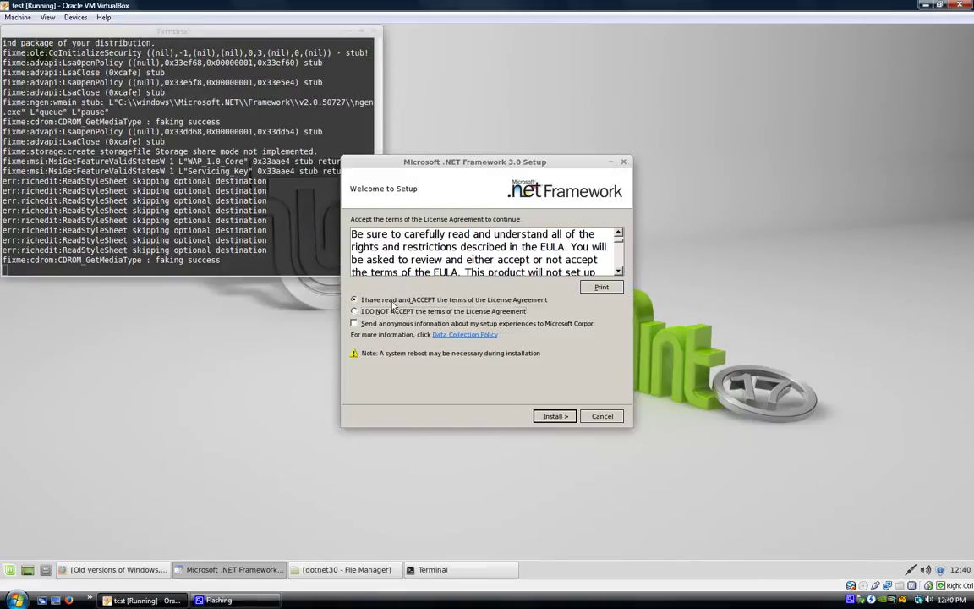
pyautogui.click(554, 417)
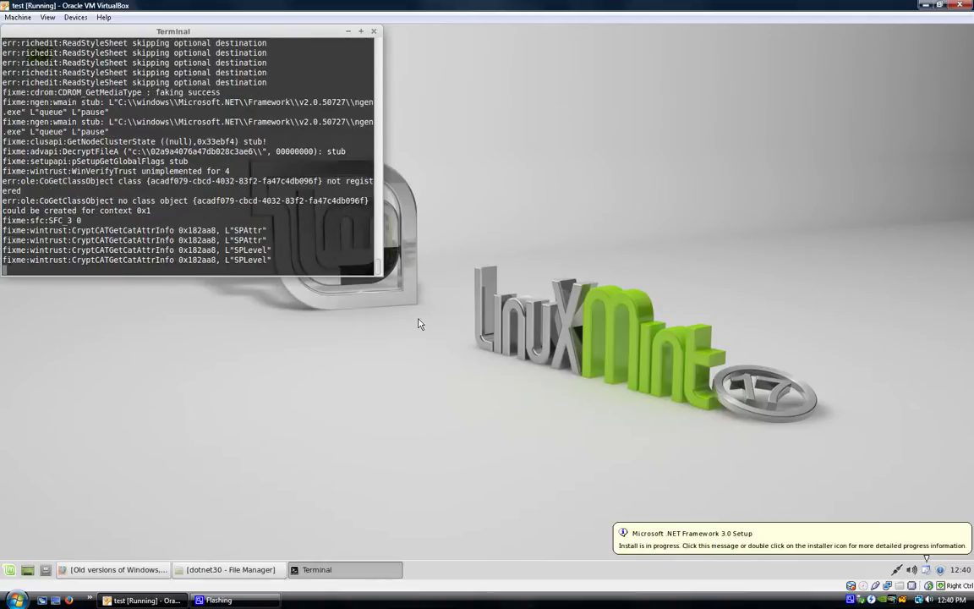
pyautogui.rightClick(927, 572)
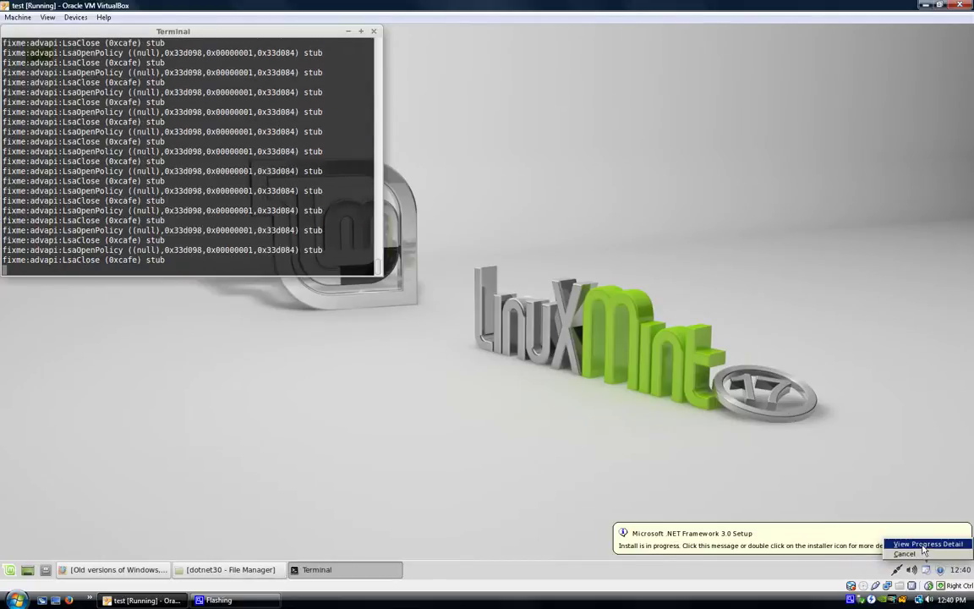
pyautogui.click(924, 545)
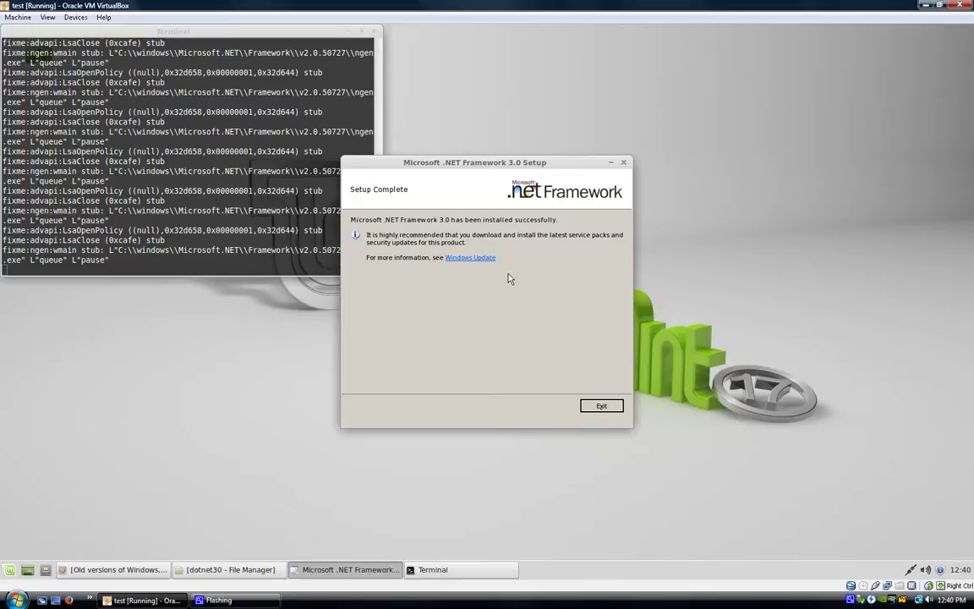
pyautogui.click(595, 406)
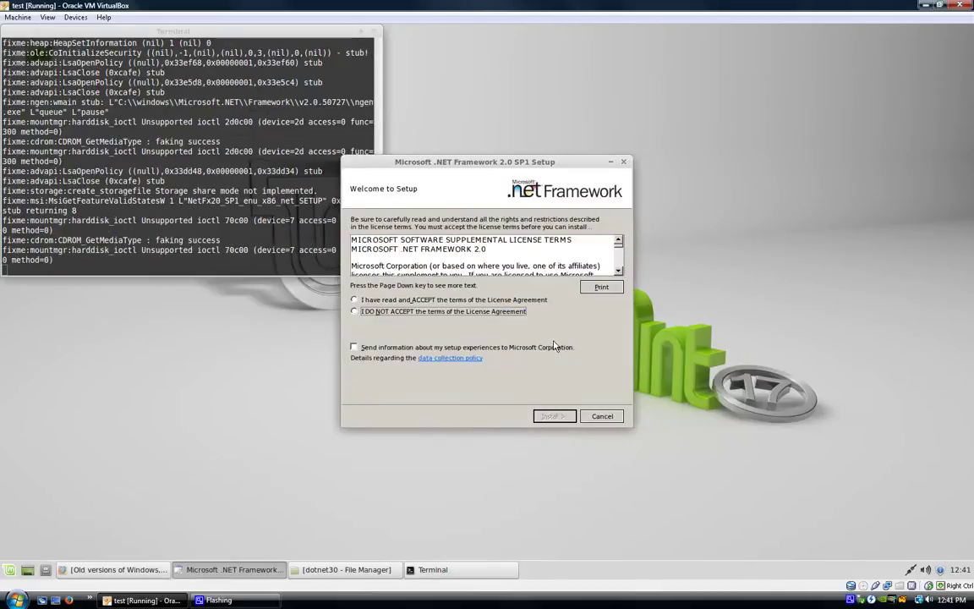
# - Accept the license terms, install Microsoft .NET Framework 2.0 SP1, and postpone the computer restart
pyautogui.click(411, 300)
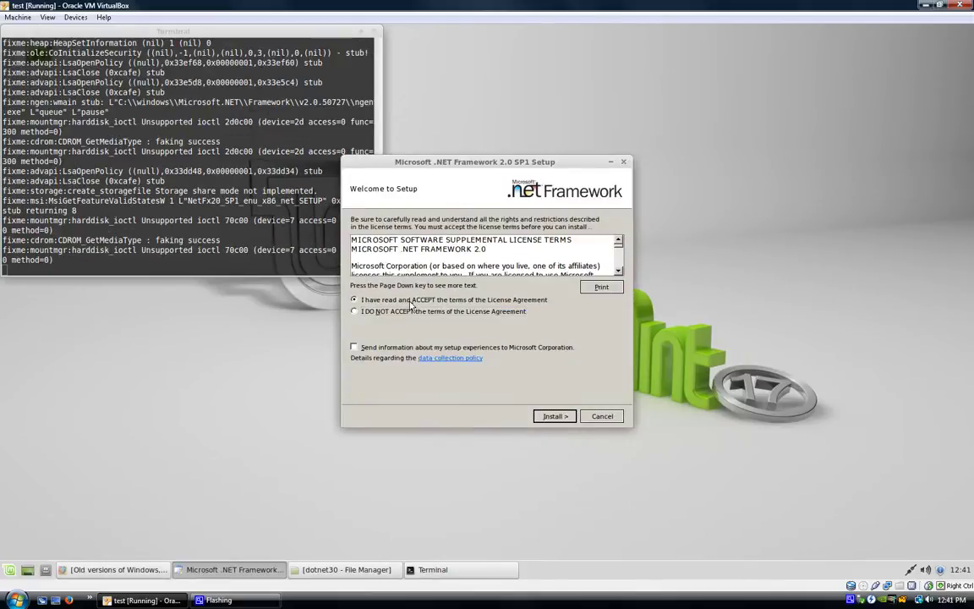
pyautogui.click(555, 416)
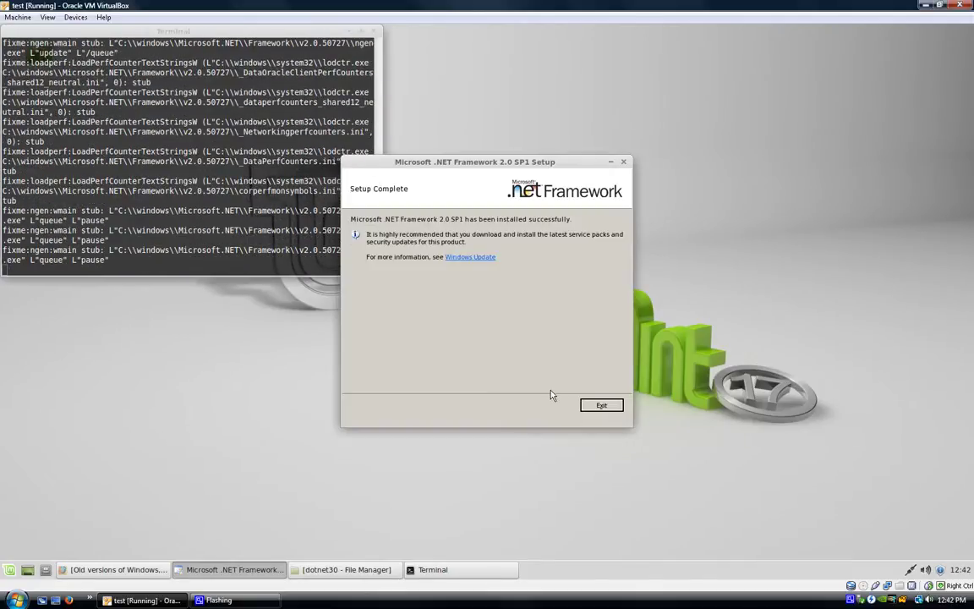
pyautogui.click(585, 403)
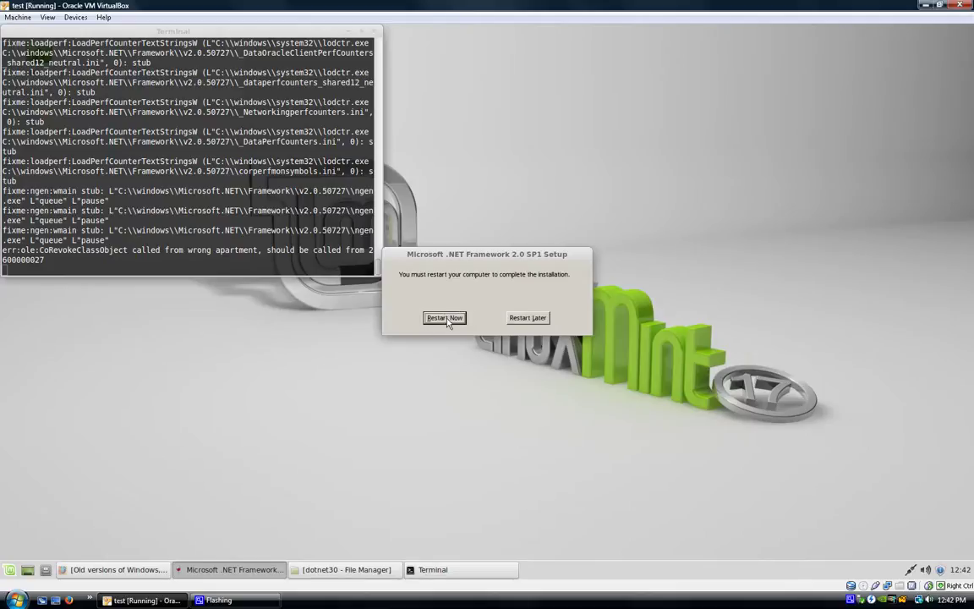
pyautogui.click(528, 318)
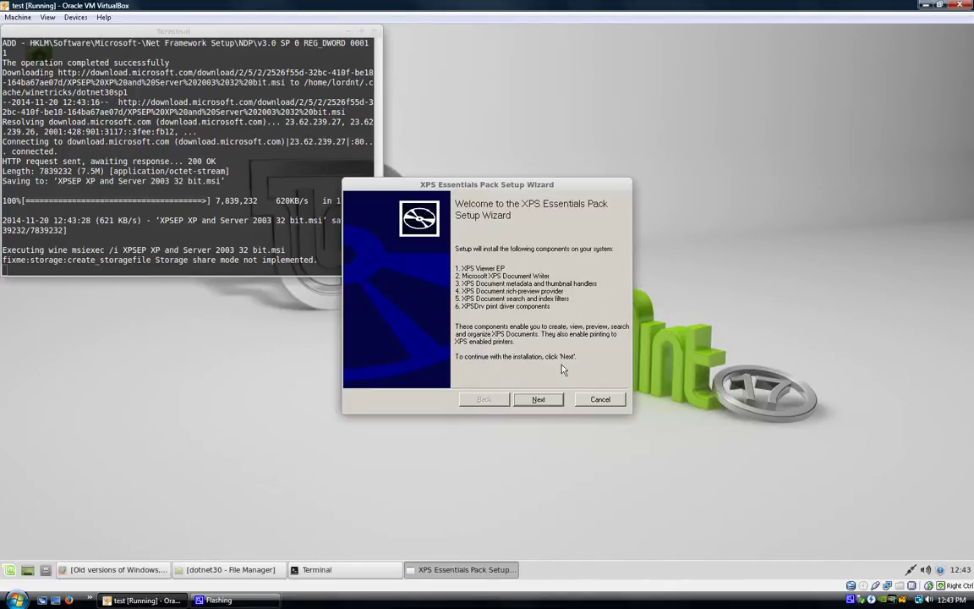
# - Install the XPS Essentials Pack, agreeing to the license and registering XPS Viewer EP as the default viewer, and close the wizard
pyautogui.click(550, 406)
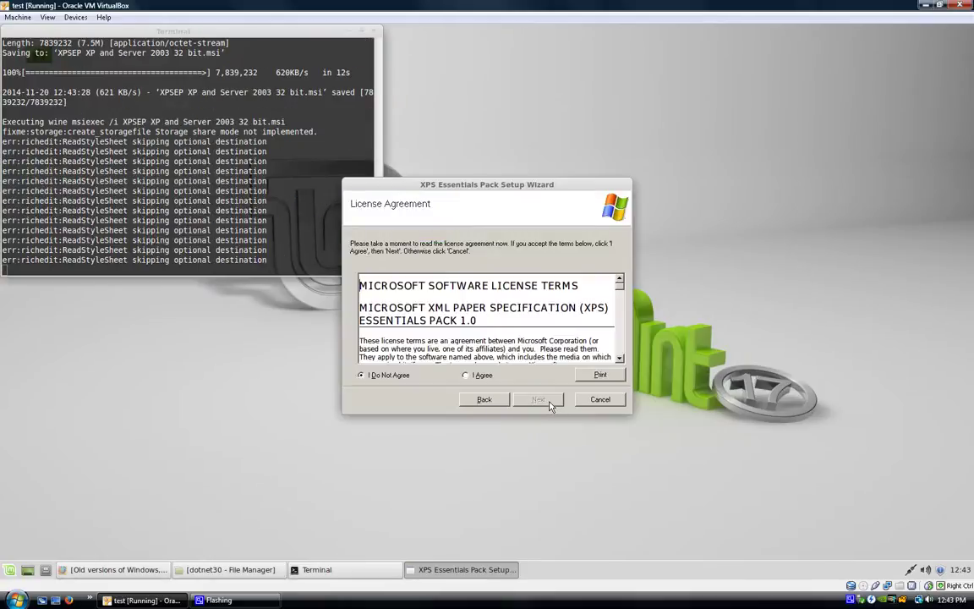
pyautogui.click(488, 378)
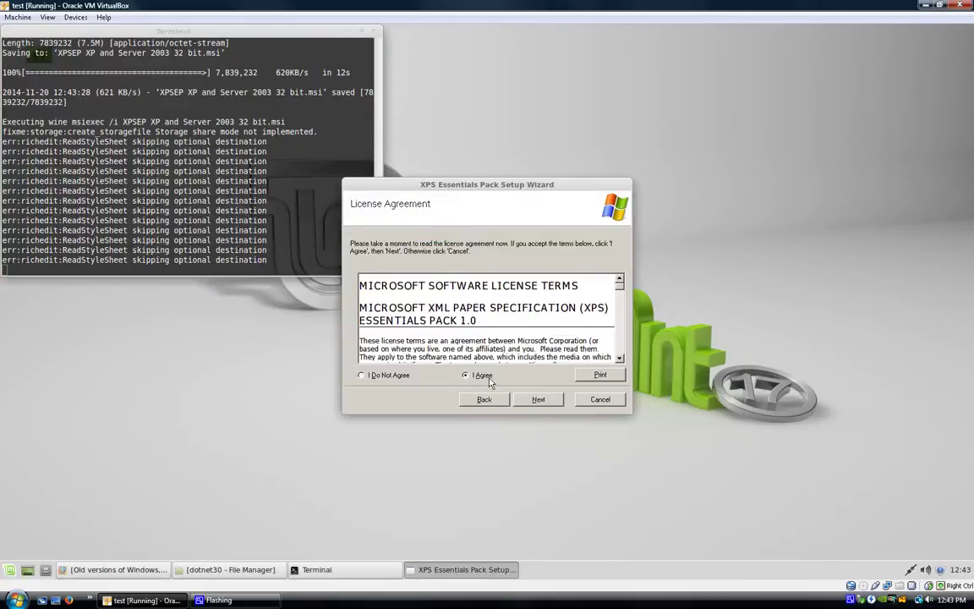
pyautogui.click(538, 399)
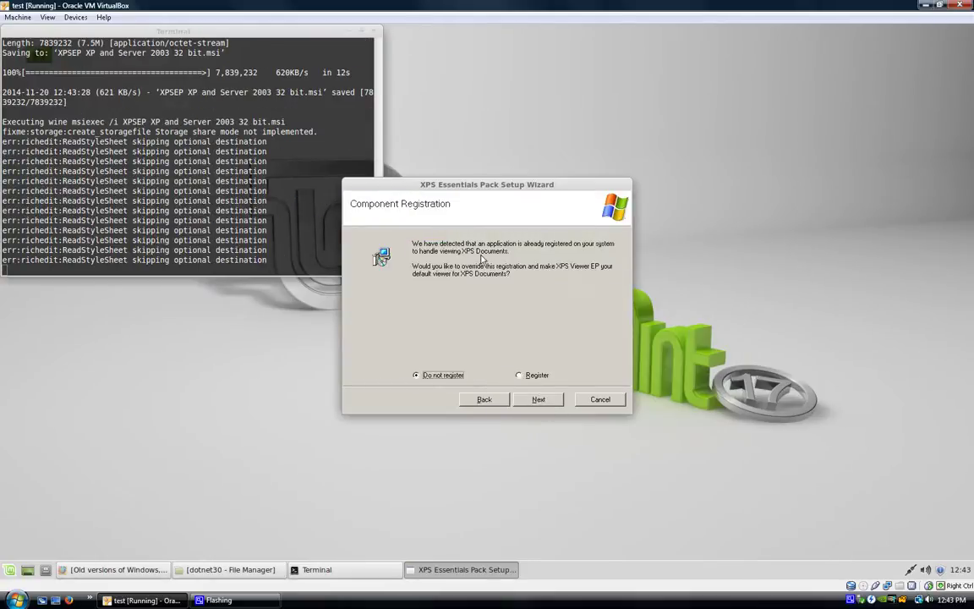
pyautogui.click(533, 379)
pyautogui.click(538, 400)
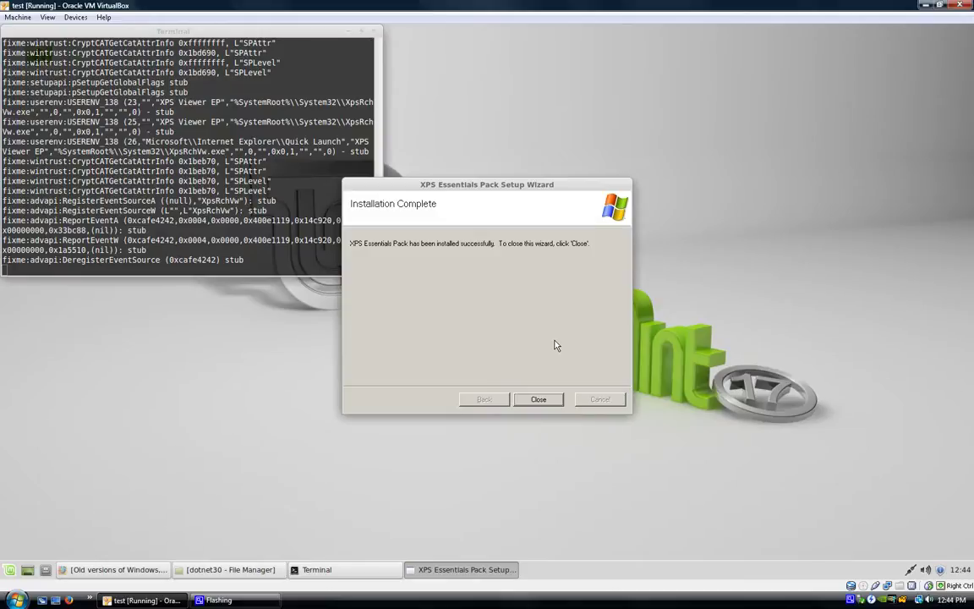
pyautogui.click(544, 403)
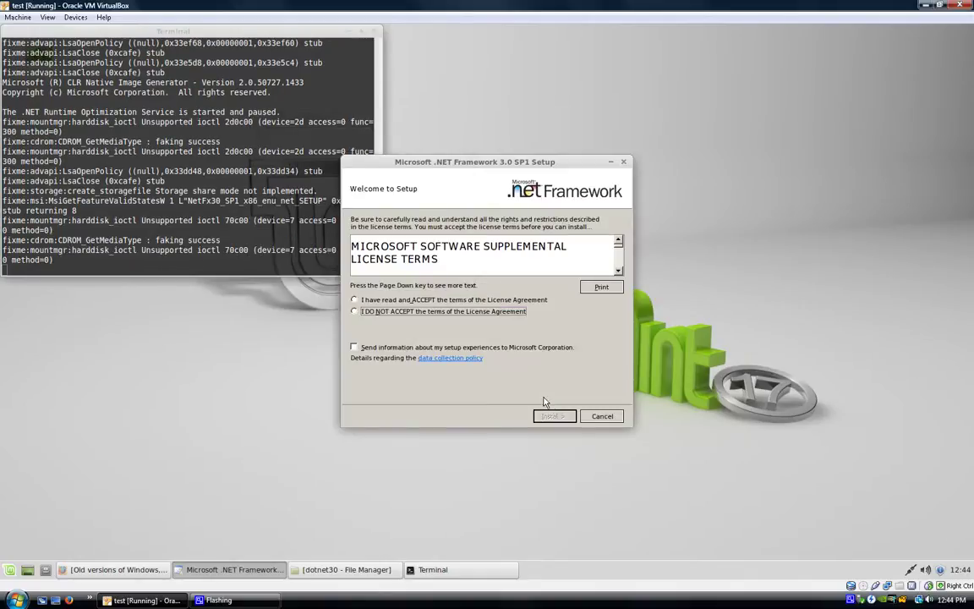
# - Accept the license terms, install Microsoft .NET Framework 3.0 SP1, and exit the completed setup
pyautogui.press('Up')
pyautogui.click(550, 421)
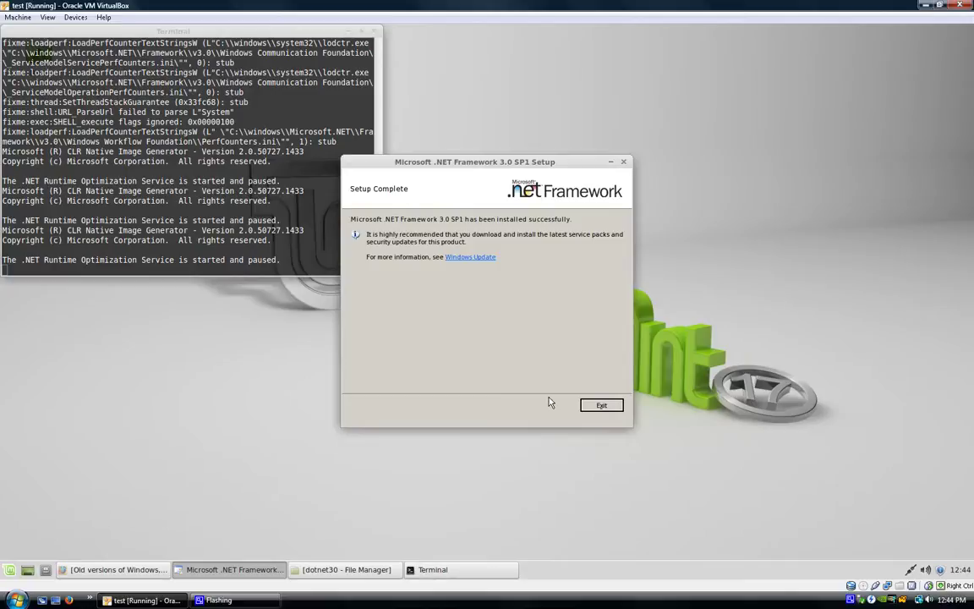
pyautogui.click(595, 410)
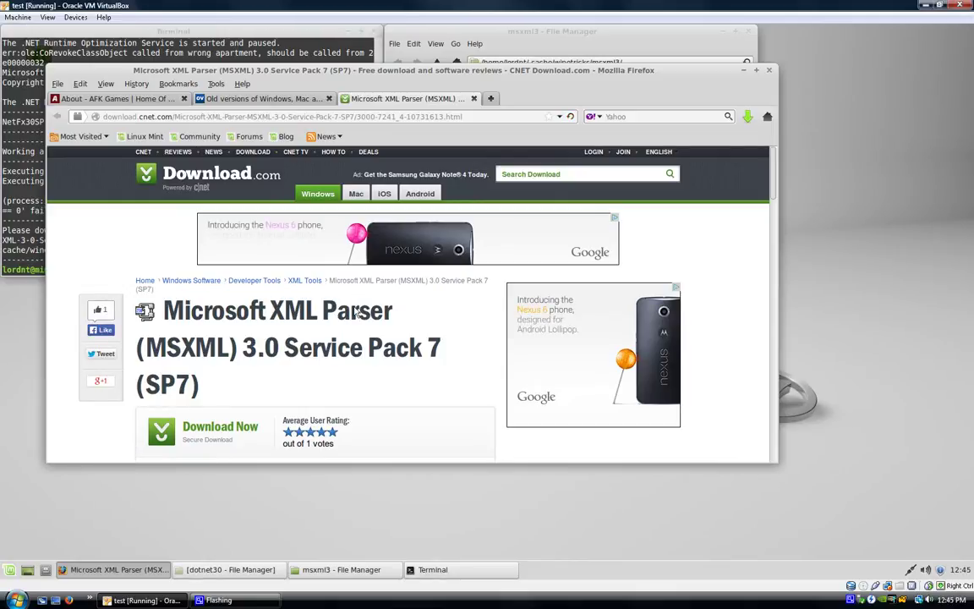
pyautogui.scroll(-1, 408, 316)
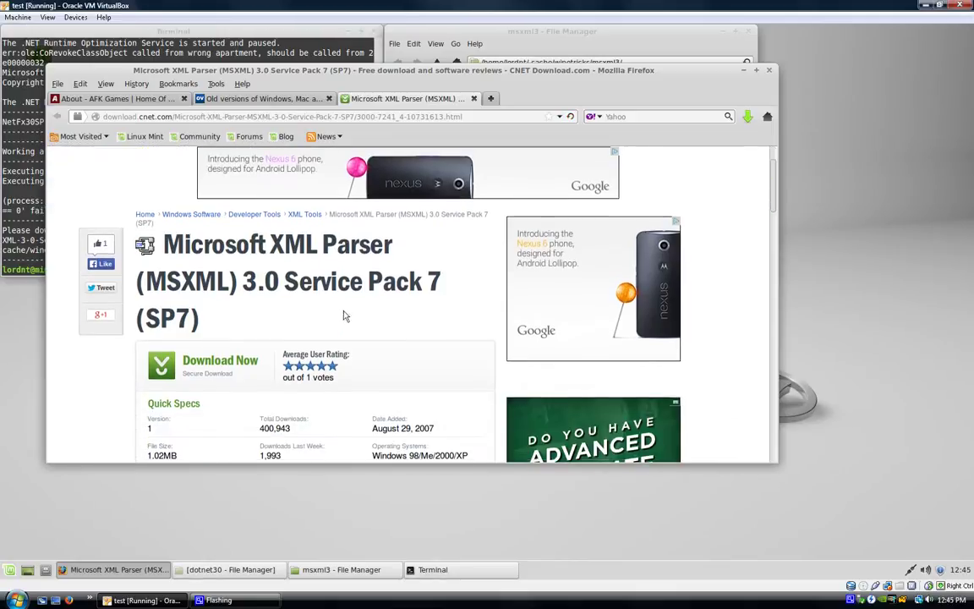
pyautogui.click(222, 362)
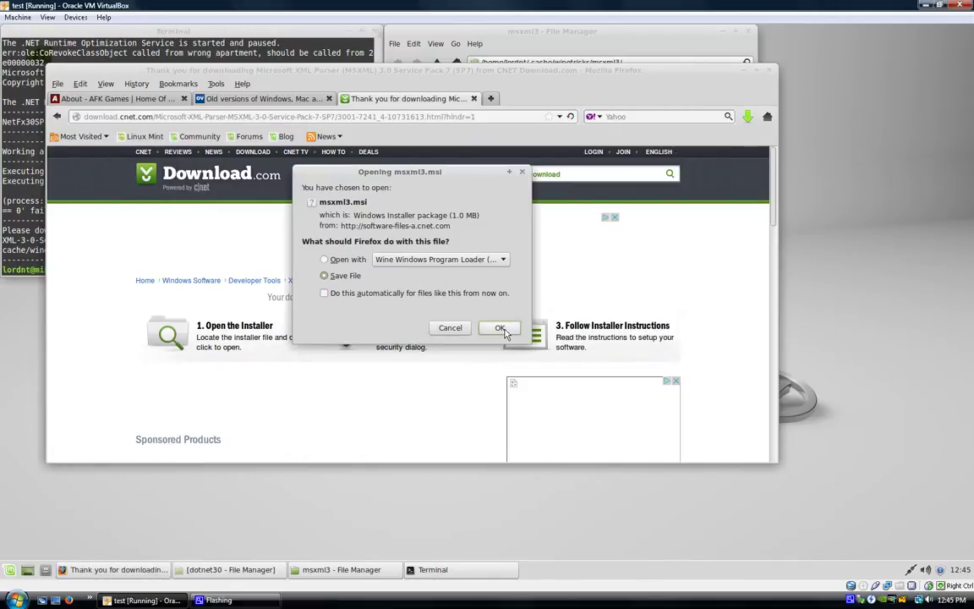
pyautogui.click(452, 329)
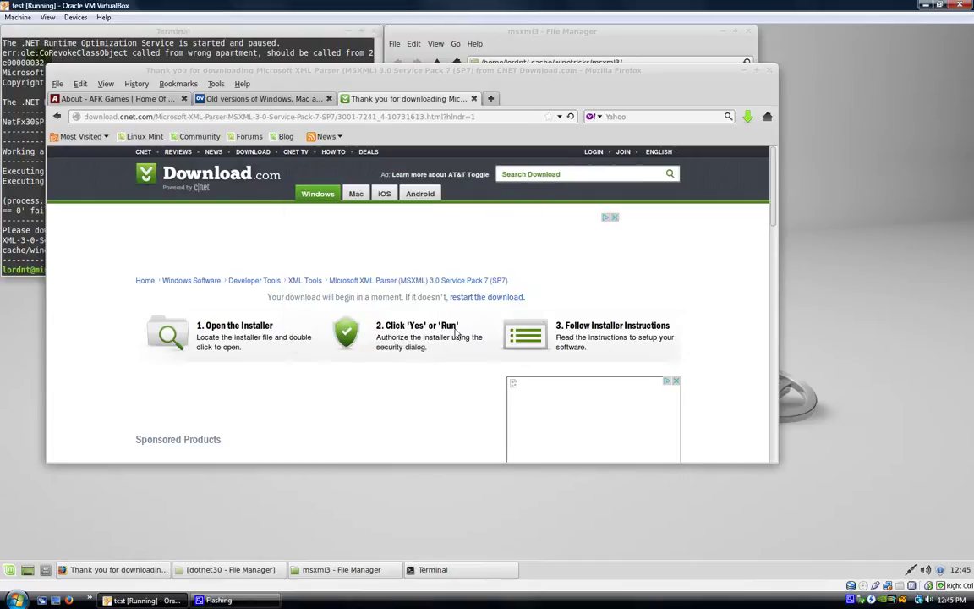
# - Move msxml3.msi from the wine_reqs/msxml3 folder into the .cache/winetricks/msxml3 folder and close the source folder's window
pyautogui.click(329, 574)
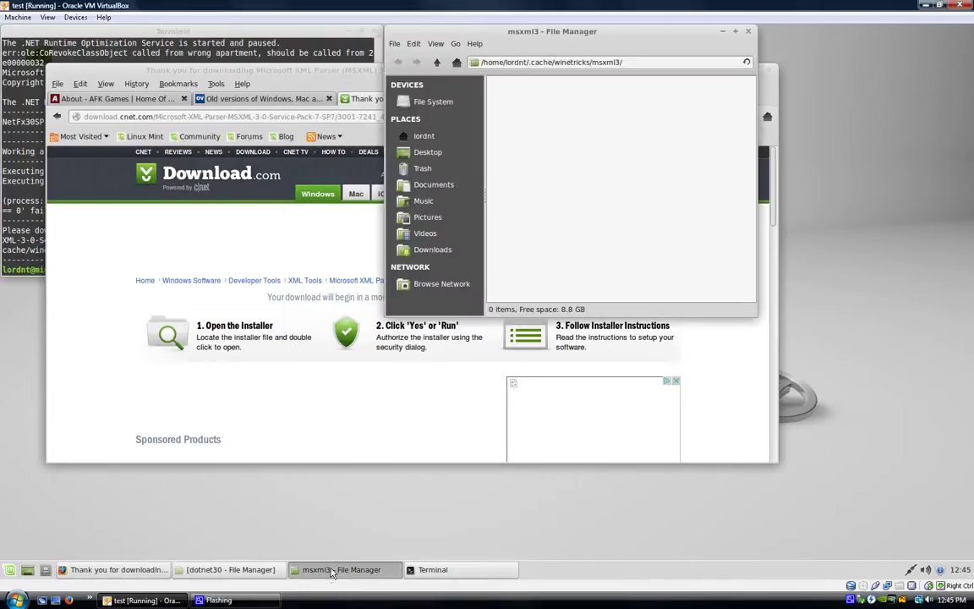
pyautogui.click(221, 569)
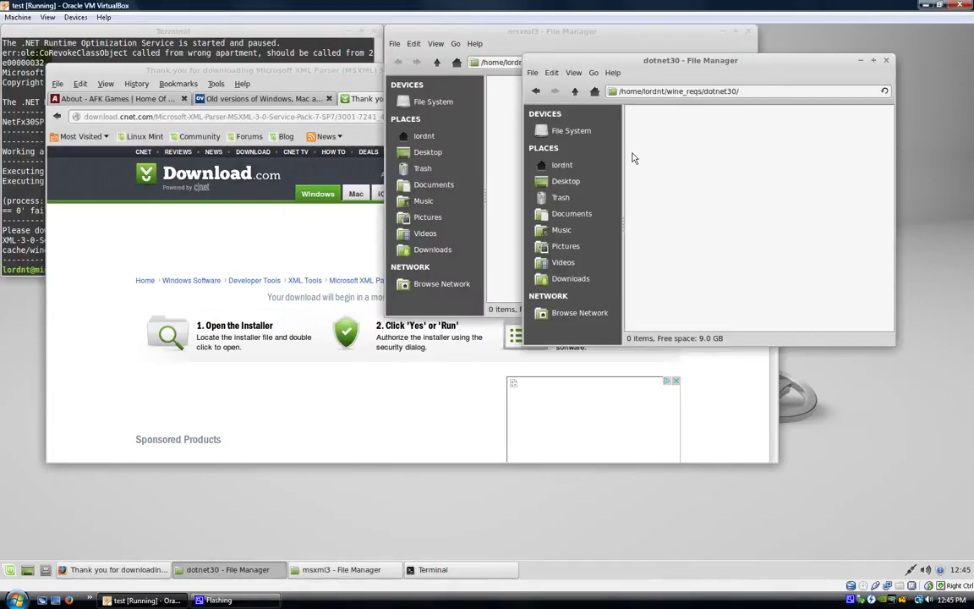
pyautogui.click(575, 92)
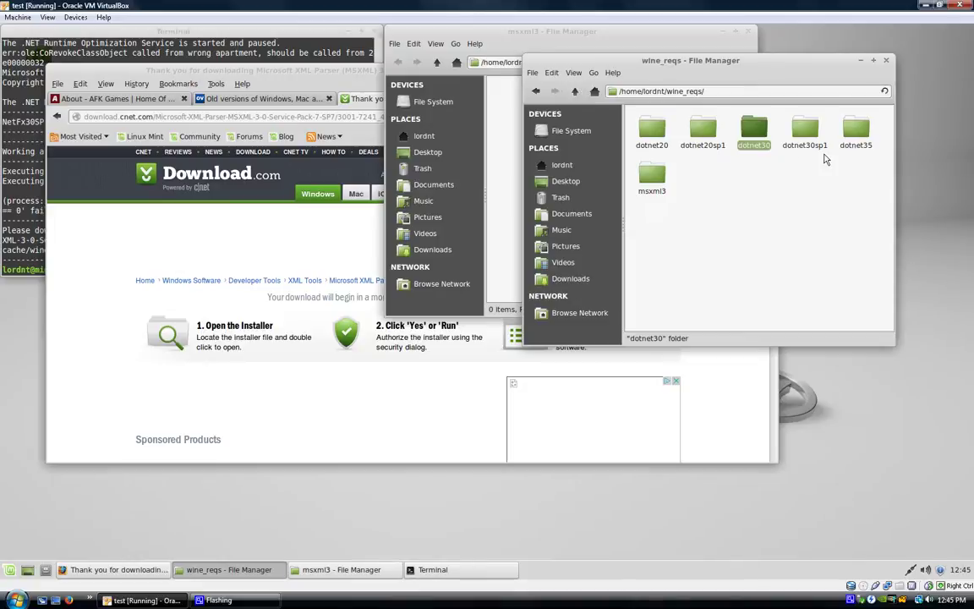
pyautogui.doubleClick(652, 176)
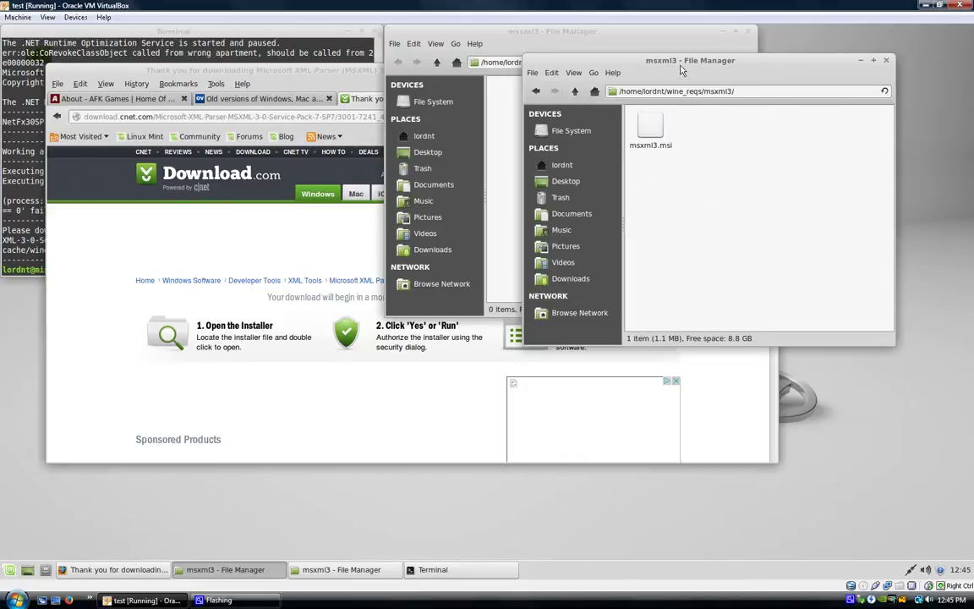
pyautogui.moveTo(681, 71); pyautogui.dragTo(420, 234)
pyautogui.moveTo(390, 292); pyautogui.dragTo(584, 174)
pyautogui.click(625, 224)
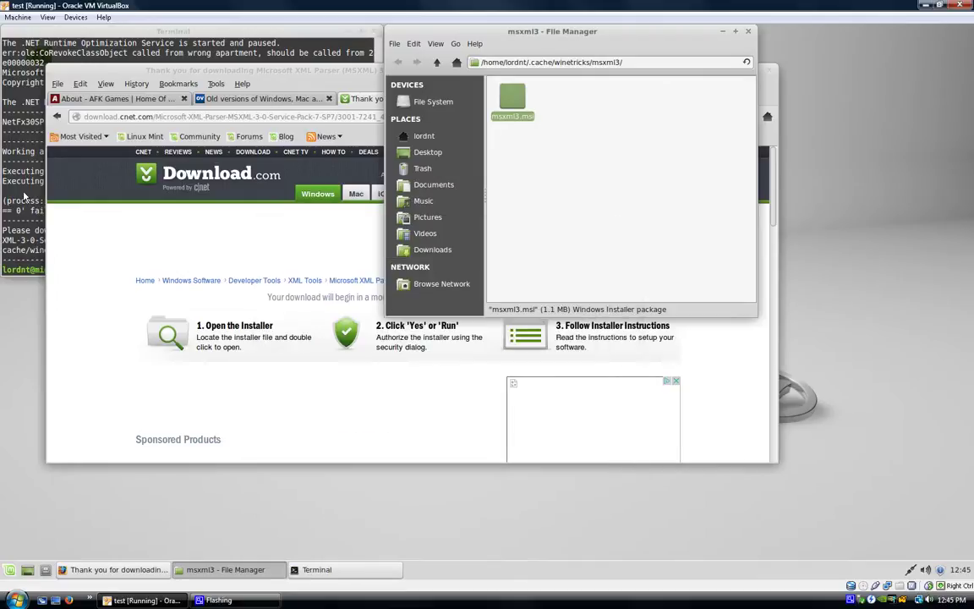
# - Switch to the terminal and rerun winetricks dotnet35
pyautogui.click(25, 196)
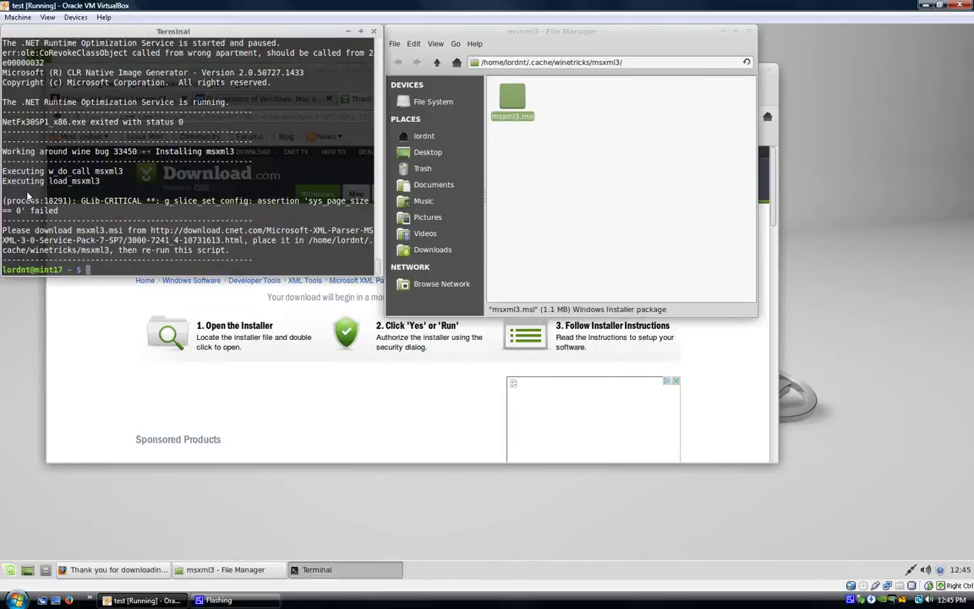
pyautogui.press('Up')
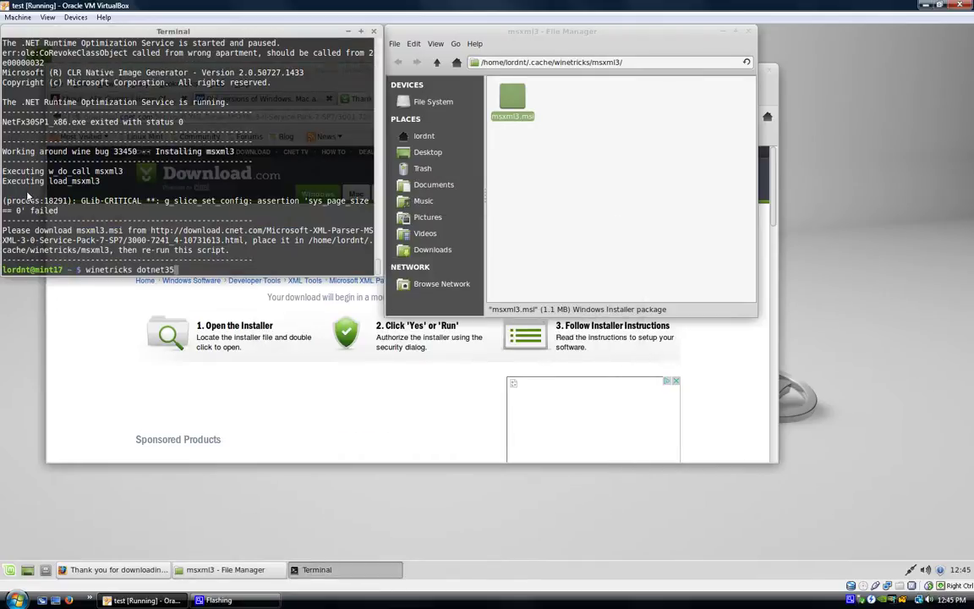
pyautogui.press('Return')
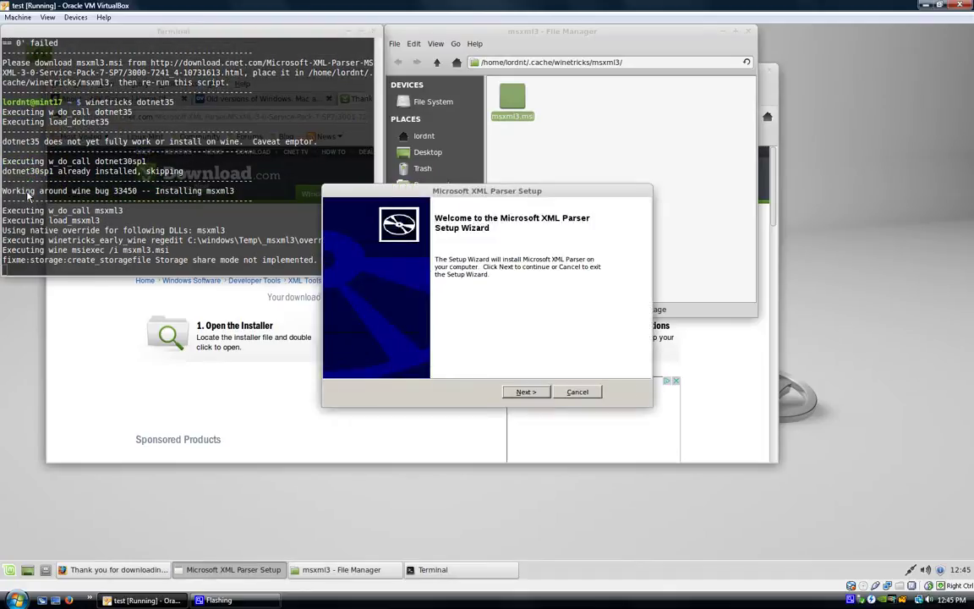
# - Install Microsoft XML Parser, accepting the license agreement and leaving the customer information blank, and finish the setup wizard
pyautogui.click(525, 391)
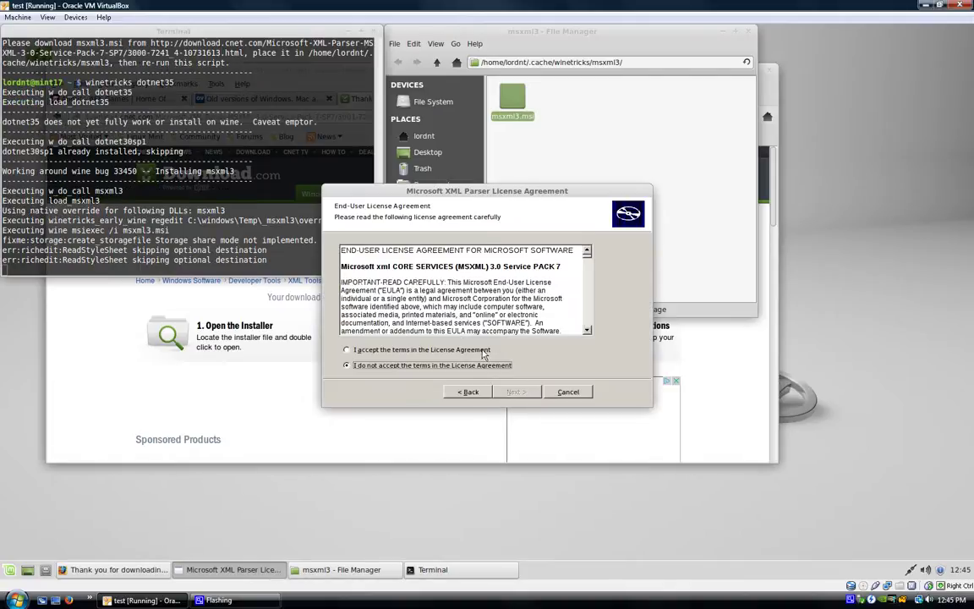
pyautogui.click(484, 353)
pyautogui.click(513, 393)
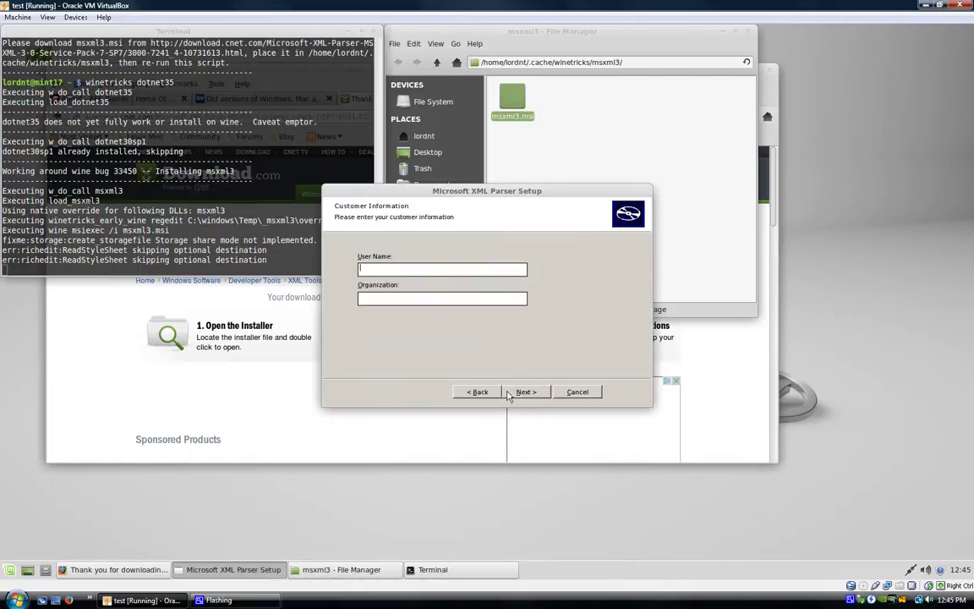
pyautogui.click(510, 392)
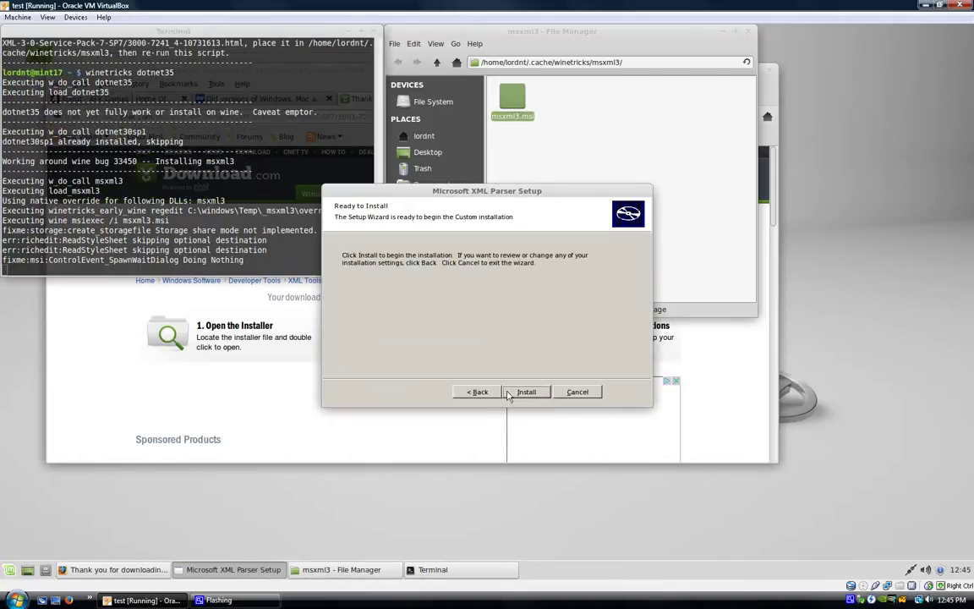
pyautogui.click(510, 392)
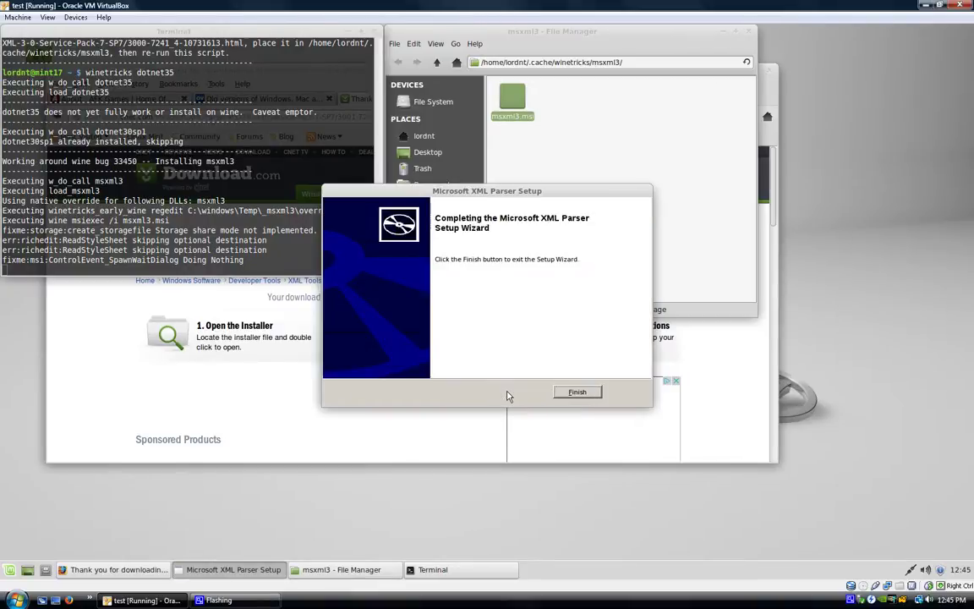
pyautogui.click(577, 393)
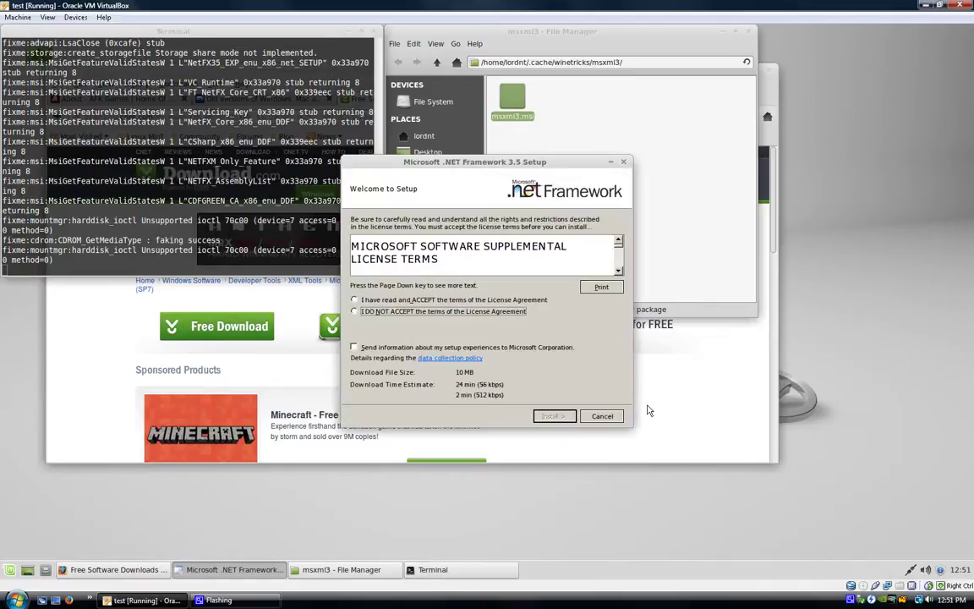
# - Accept the license terms, install Microsoft .NET Framework 3.5, and exit the completed setup
pyautogui.click(457, 300)
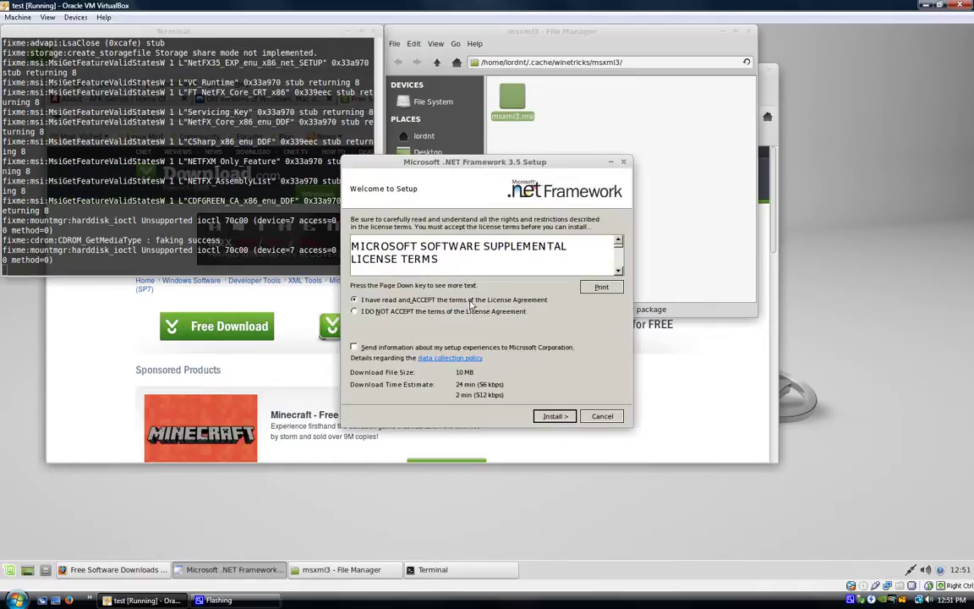
pyautogui.click(552, 417)
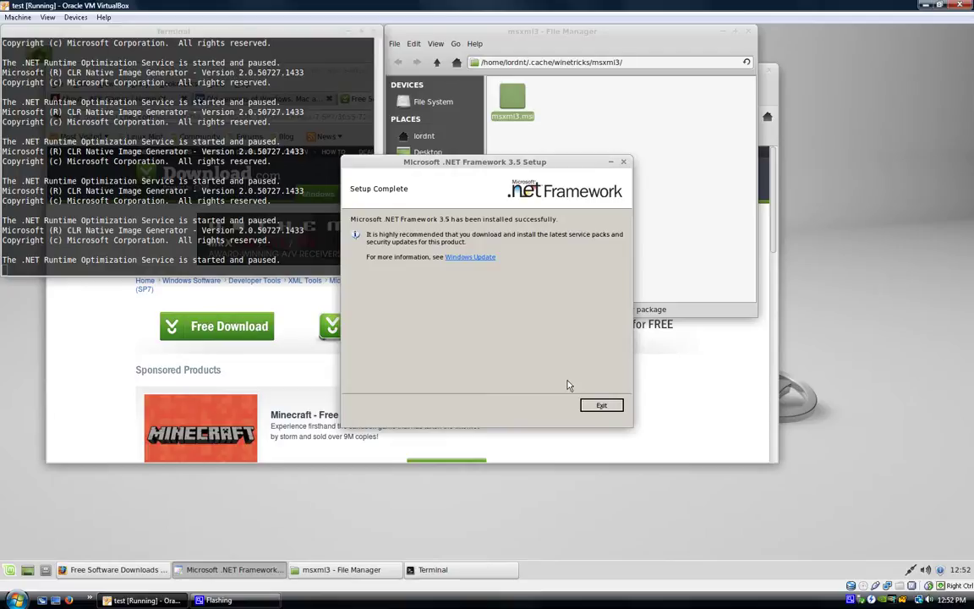
pyautogui.click(602, 406)
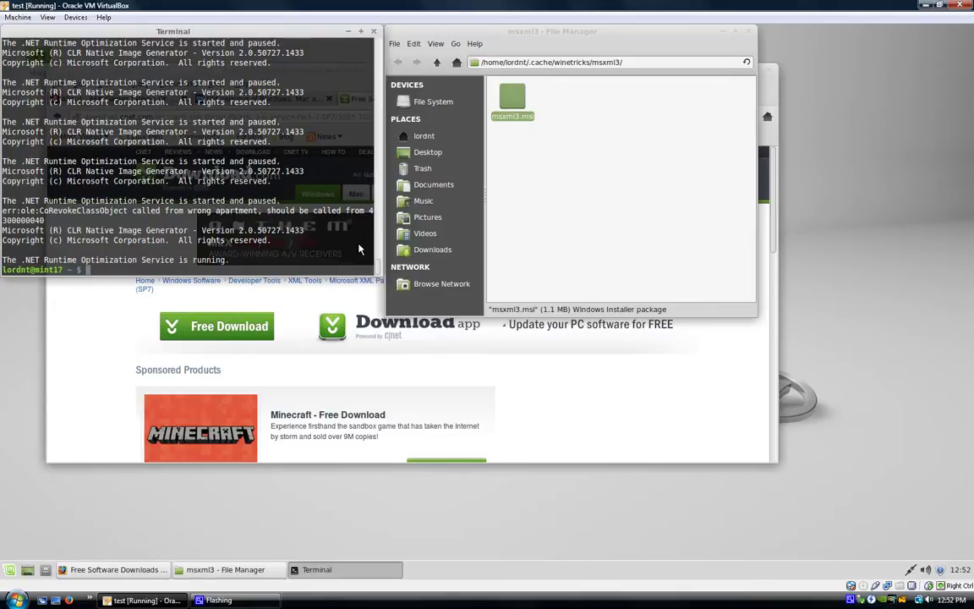
# - Change to the afkcraft directory in the terminal and launch AFKCraft.exe with wine
pyautogui.write('cd afkcraft/')
pyautogui.press('Return')
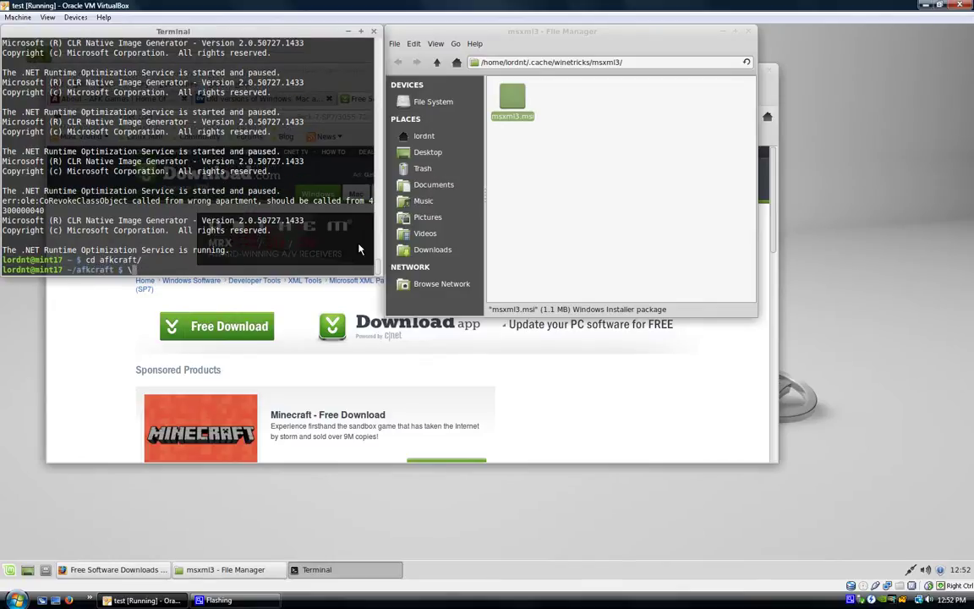
pyautogui.write('wine AFK')
pyautogui.press('Tab')
pyautogui.write('e')
pyautogui.press('Tab')
pyautogui.press('Return')
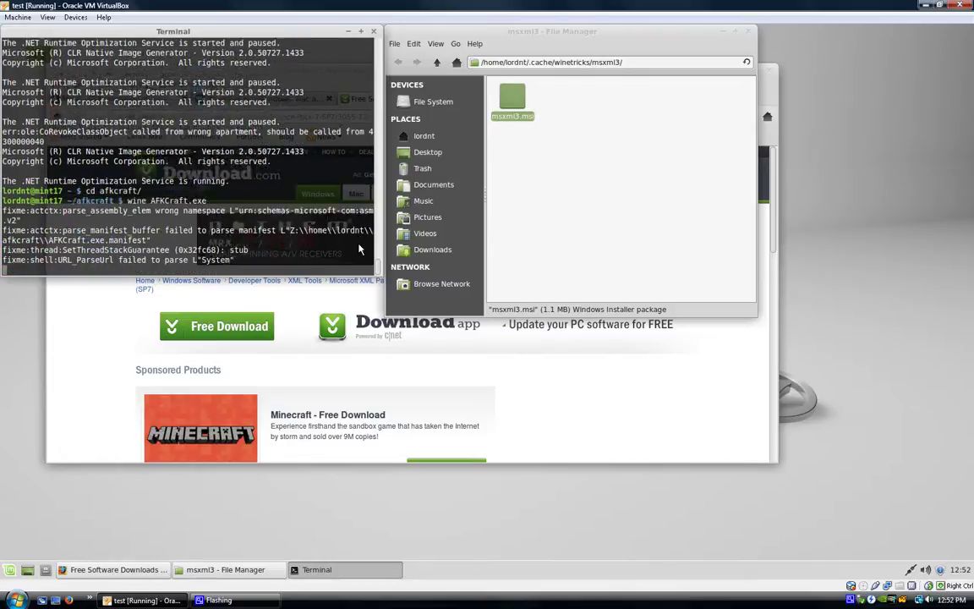